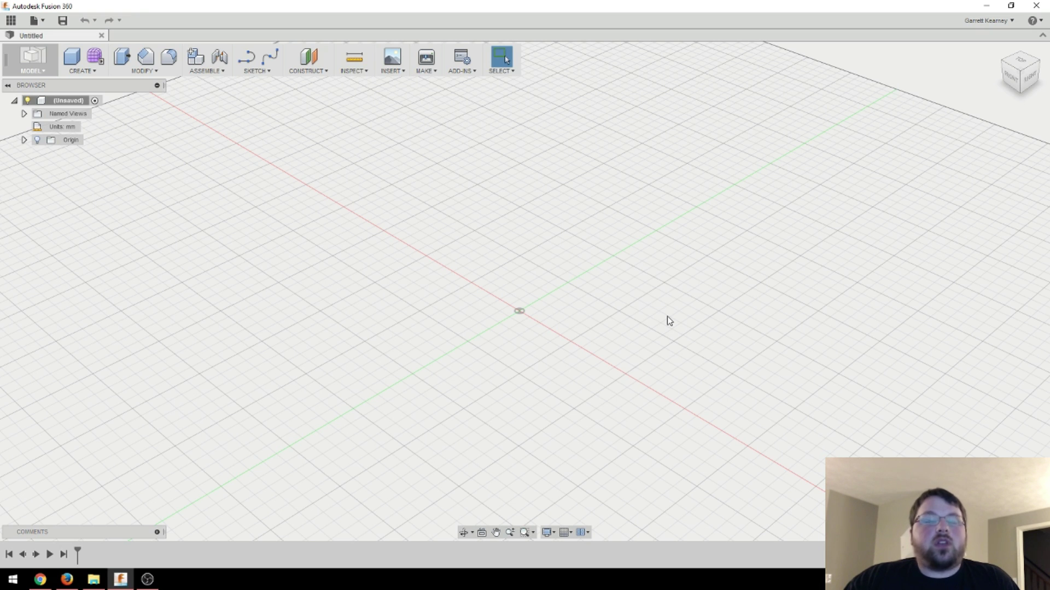
- Check the default modeling orientation options in the general preferences and cancel the dialog
scroll(660, 300, "down", 1)
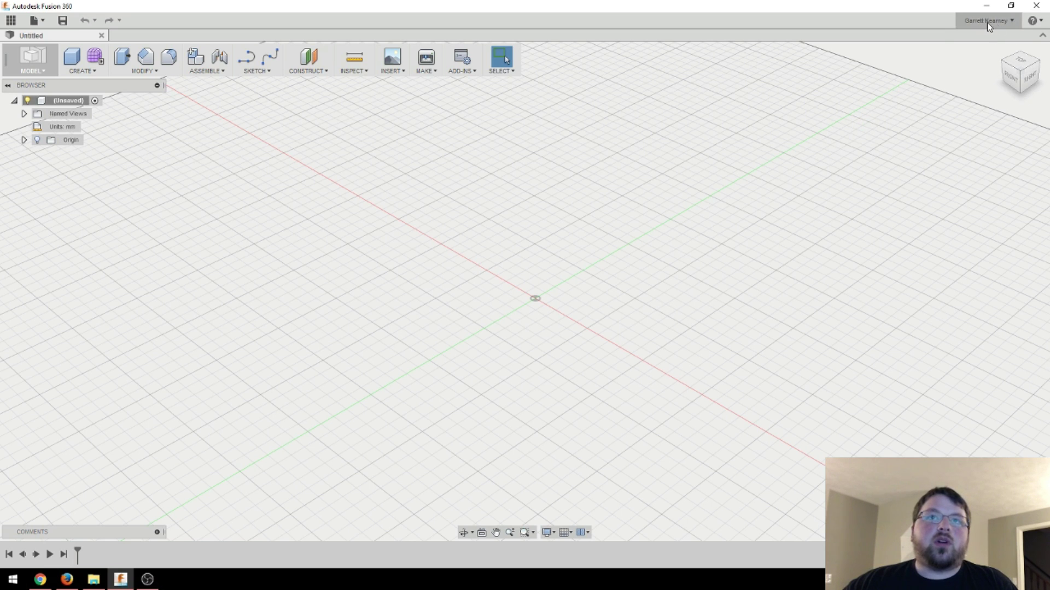
left_click(1013, 23)
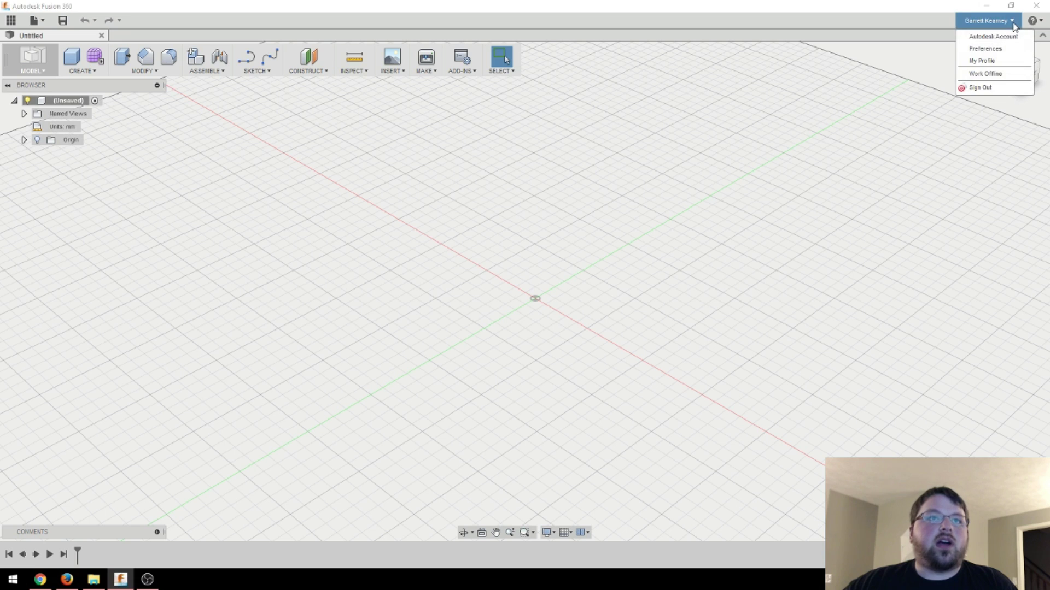
left_click(1000, 49)
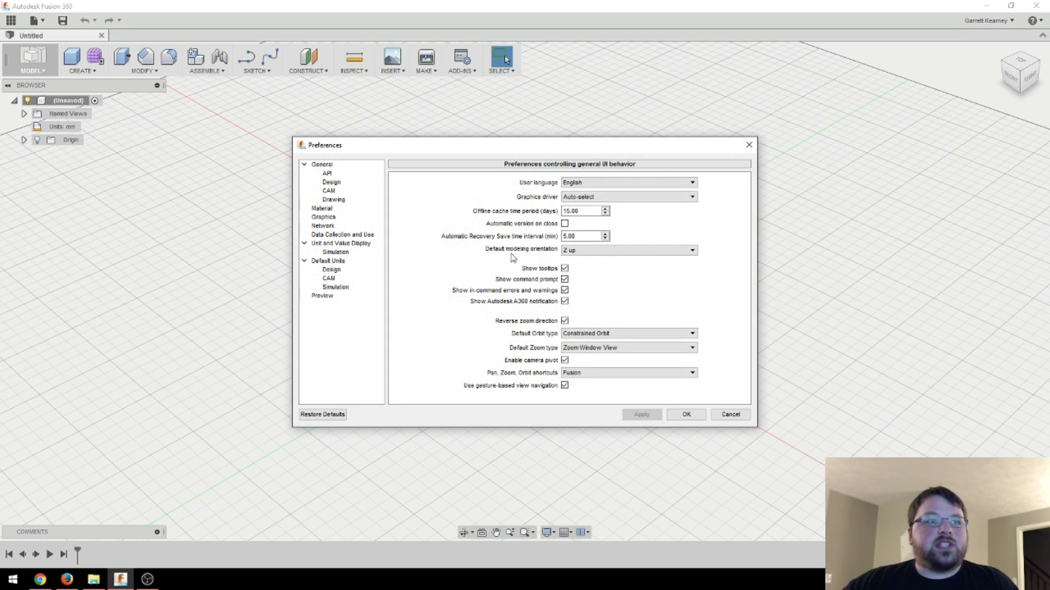
left_click(618, 254)
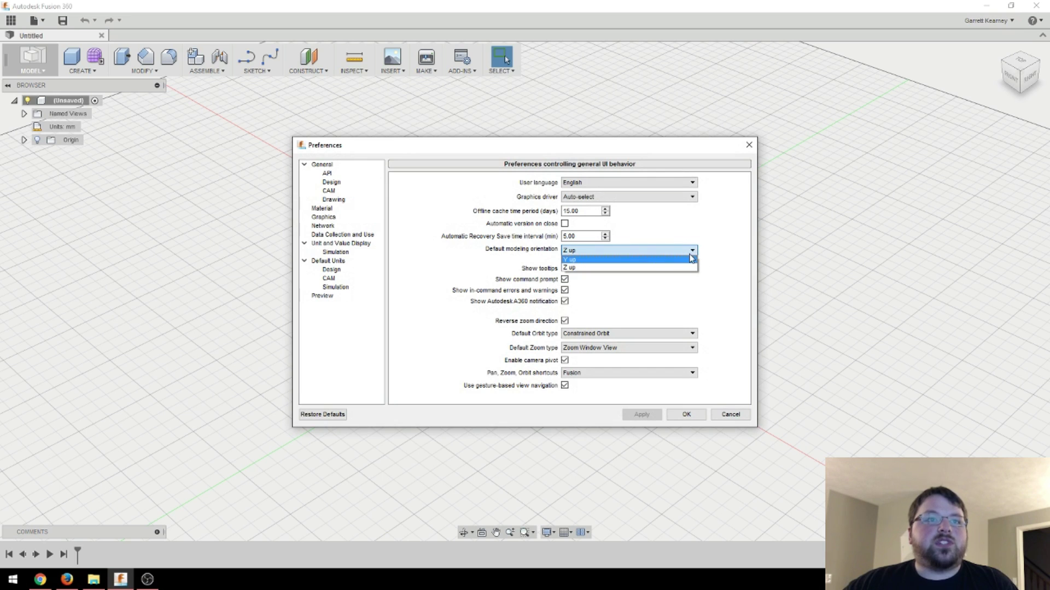
left_click(739, 256)
left_click(694, 251)
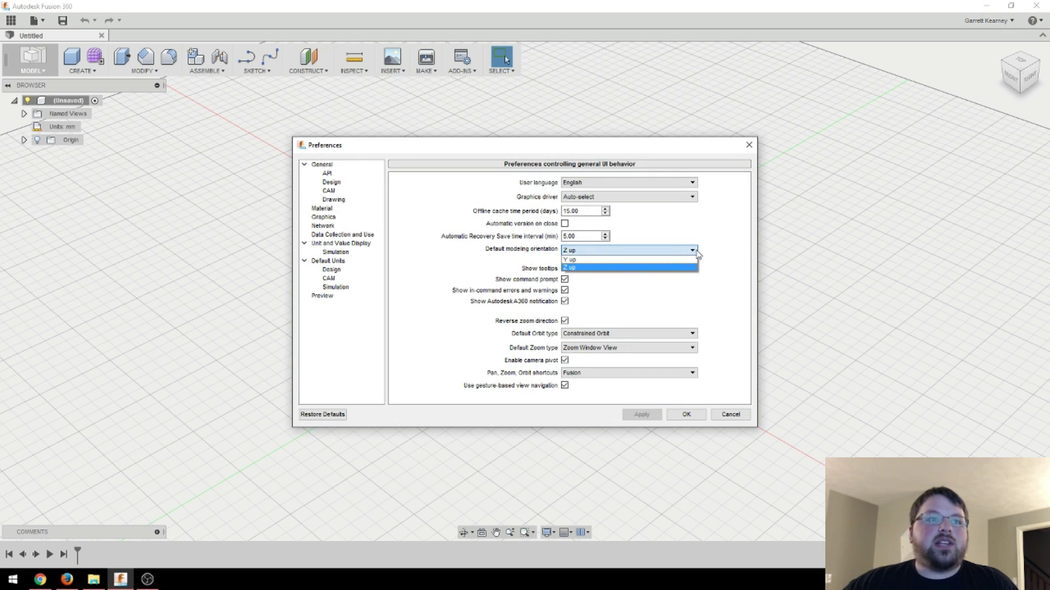
left_click(719, 256)
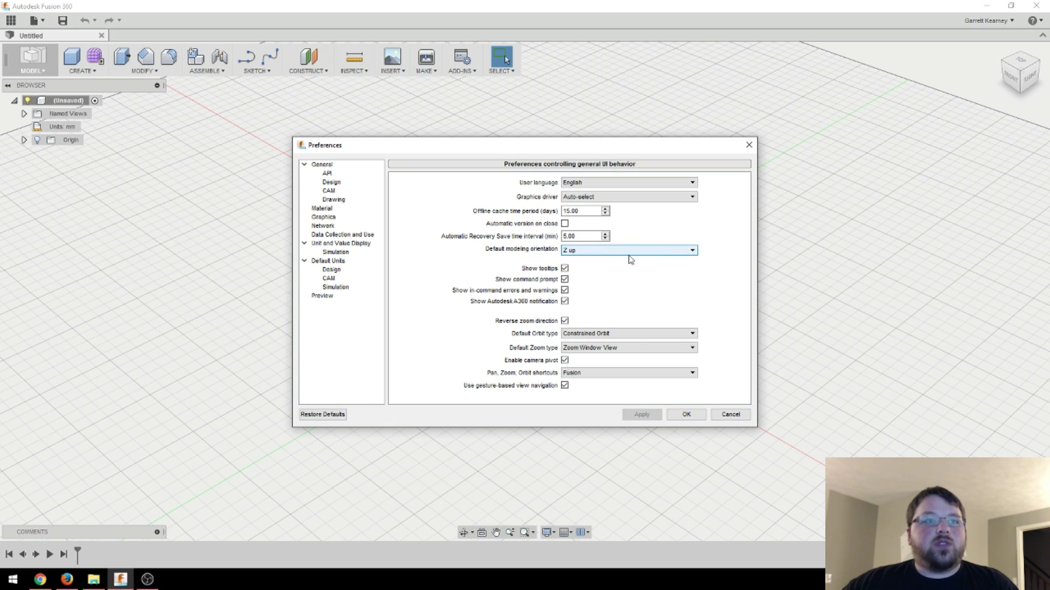
left_click(731, 414)
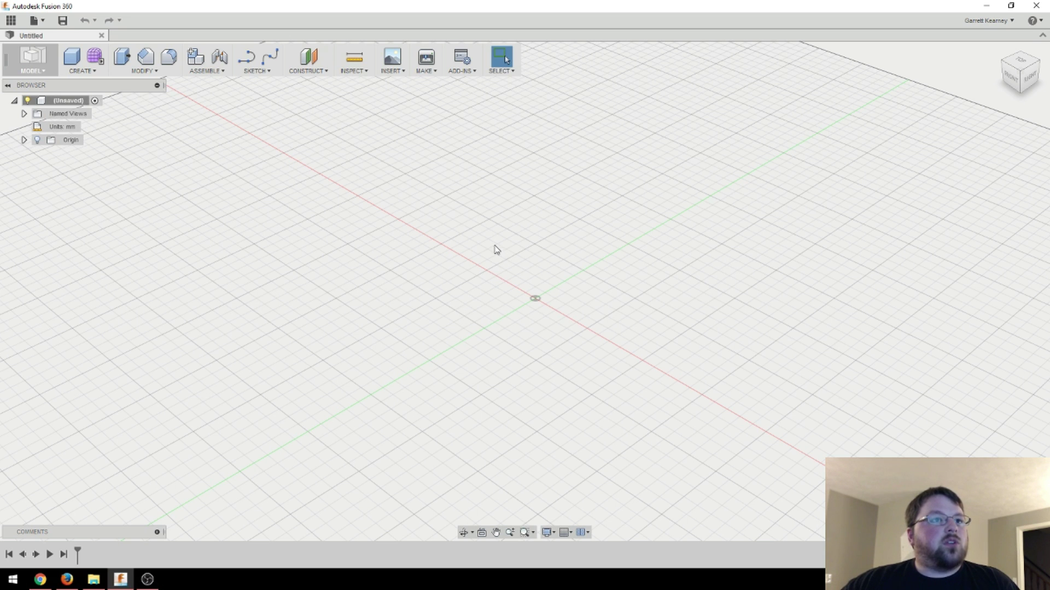
- Look over the empty workspace grid by panning and zooming around the origin
middle_click_drag(497, 250, 480, 288)
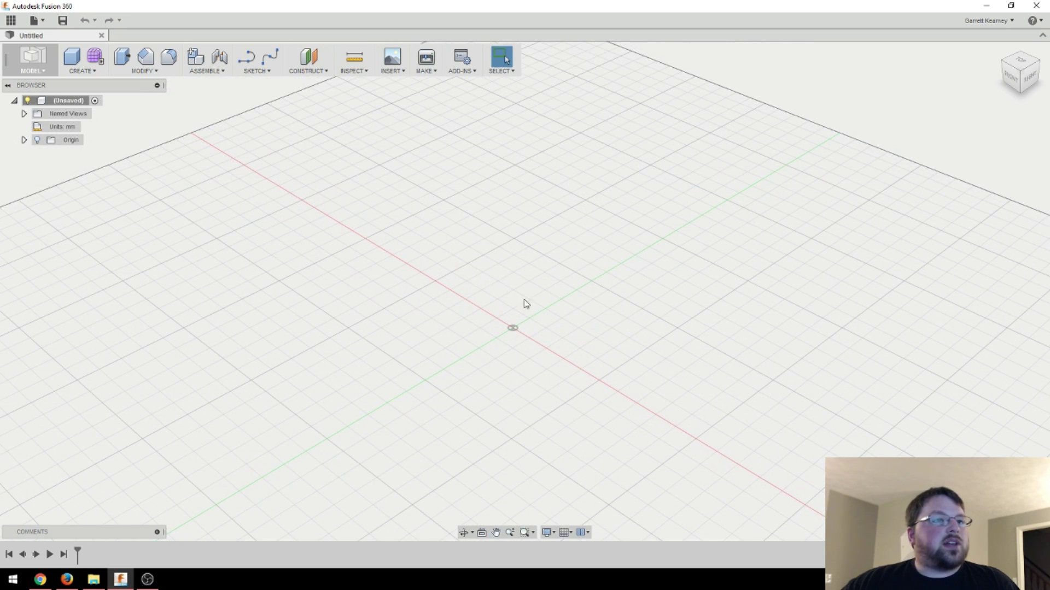
scroll(586, 306, "up", 2)
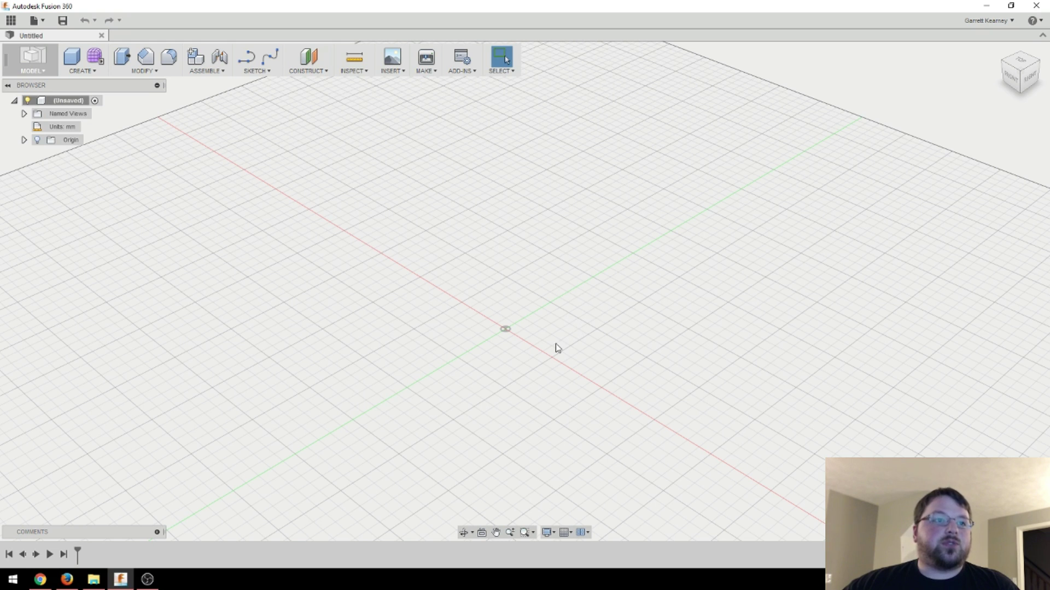
middle_click_drag(569, 348, 579, 333)
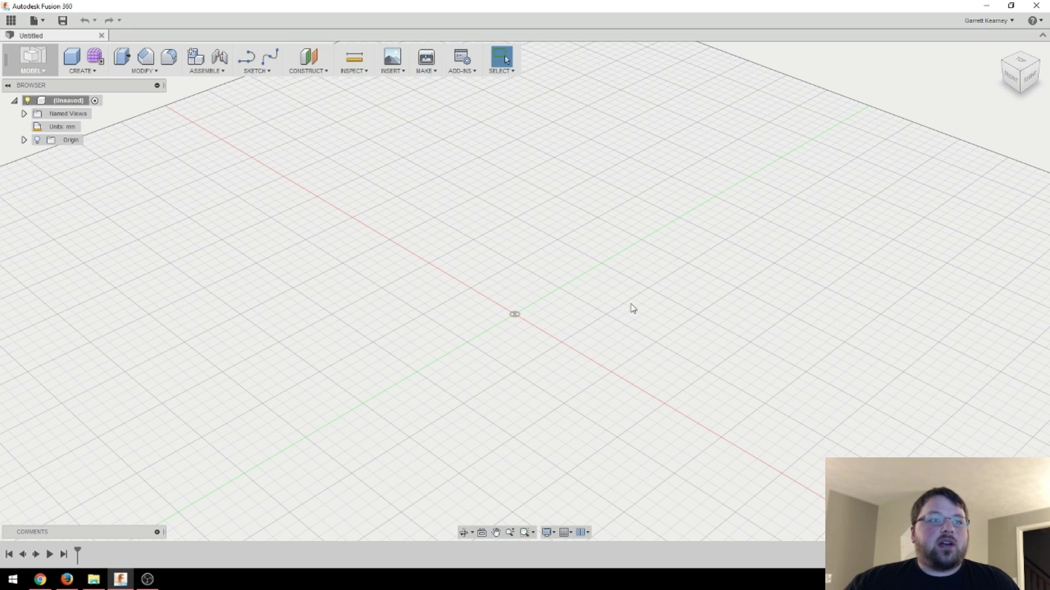
scroll(629, 329, "up", 2)
scroll(628, 329, "down", 5)
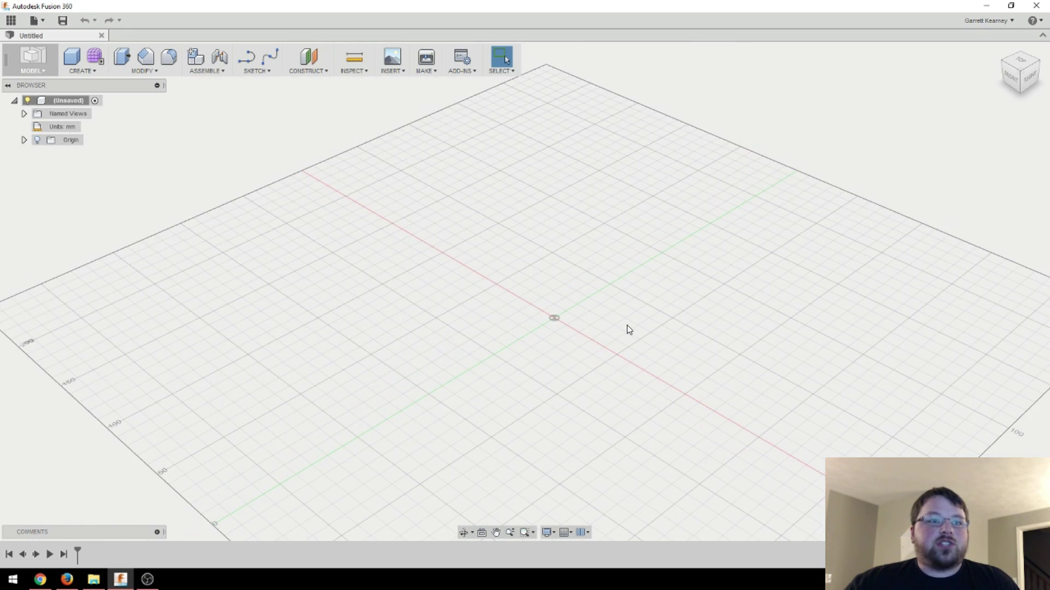
scroll(629, 329, "up", 5)
scroll(629, 329, "down", 3)
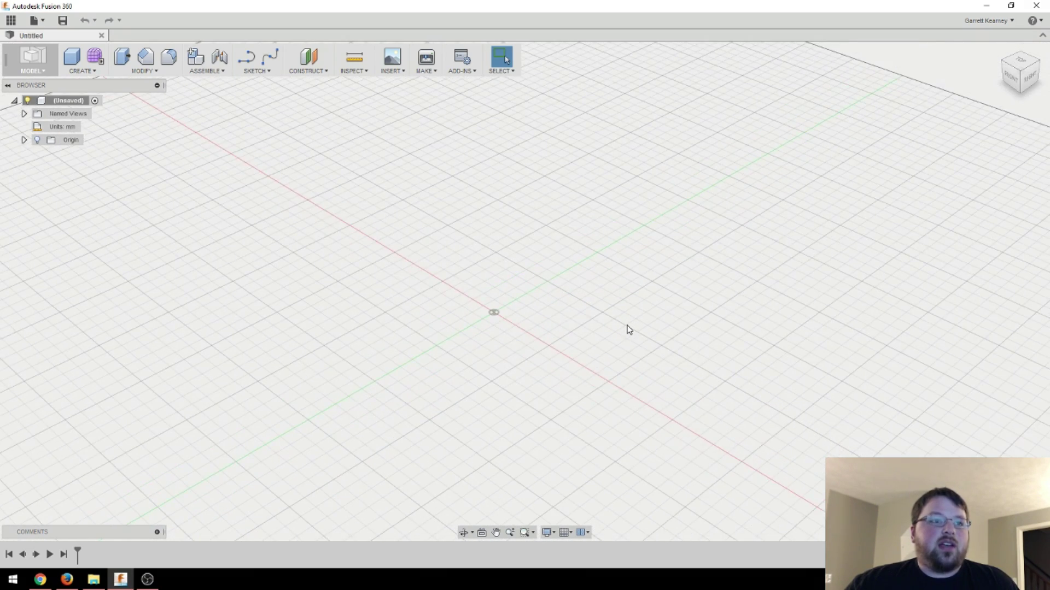
scroll(629, 329, "up", 3)
mouse_move(592, 356)
middle_mouse_down()
mouse_move(626, 344)
mouse_move(804, 370)
mouse_move(539, 340)
mouse_move(349, 359)
mouse_move(779, 411)
mouse_move(598, 399)
mouse_move(583, 334)
middle_mouse_up()
scroll(599, 392, "down", 2)
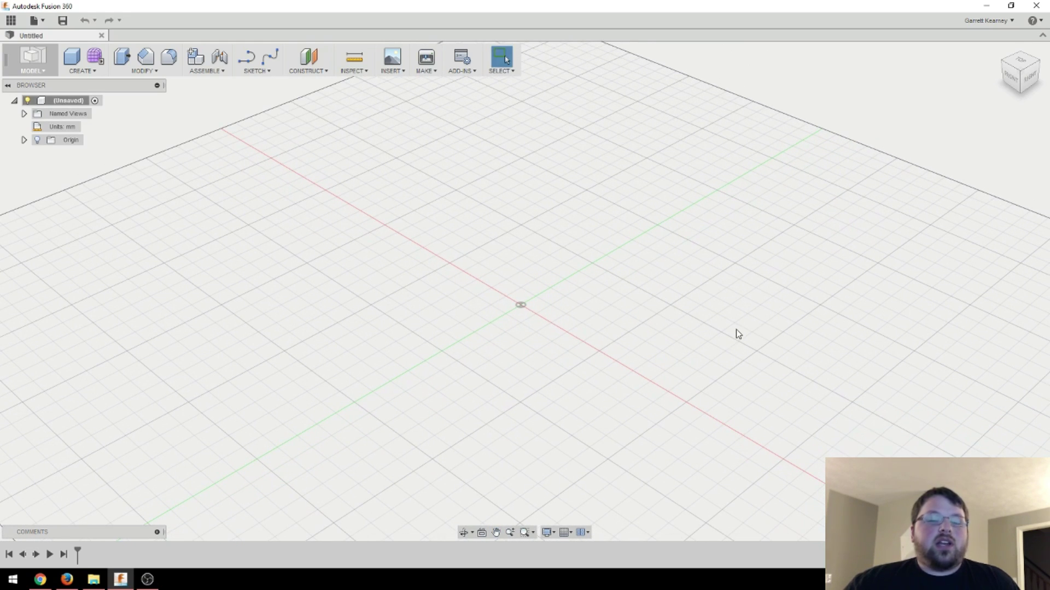
mouse_move(740, 328)
left_mouse_down()
mouse_move(637, 391)
mouse_move(514, 308)
mouse_move(534, 250)
mouse_move(548, 243)
mouse_move(673, 276)
left_mouse_up()
mouse_move(672, 141)
left_mouse_down()
mouse_move(758, 179)
mouse_move(729, 301)
mouse_move(846, 293)
left_mouse_up()
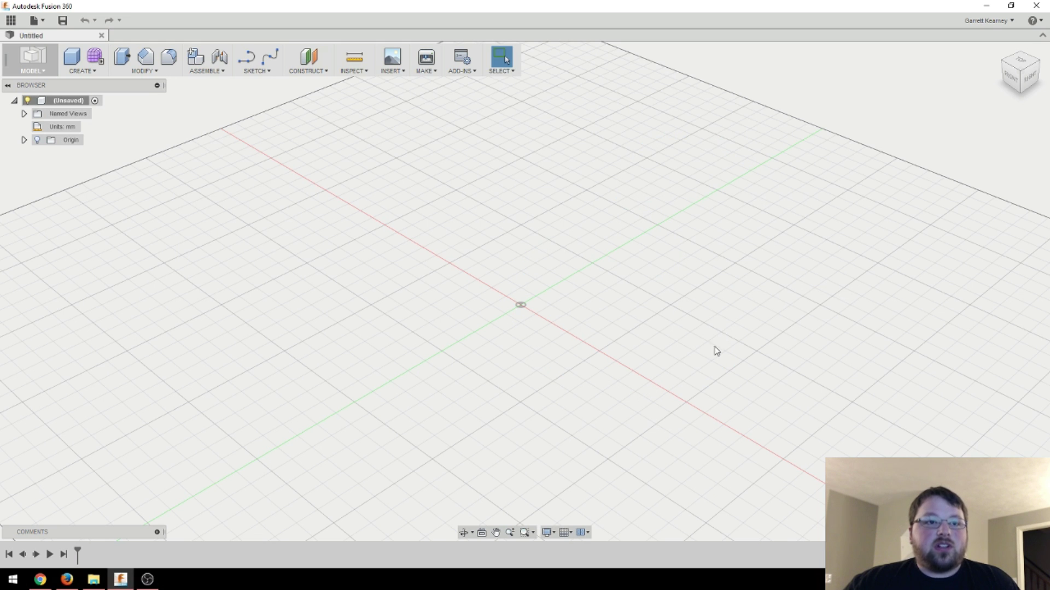
- Examine the empty workspace from several orbit angles and standard views including the front, and return to the home view
mouse_move(706, 356)
middle_mouse_down("shift")
mouse_move(682, 359)
mouse_move(673, 330)
mouse_move(703, 310)
mouse_move(734, 318)
mouse_move(743, 351)
mouse_move(696, 354)
middle_mouse_up("shift")
middle_click_drag(583, 330, 628, 365)
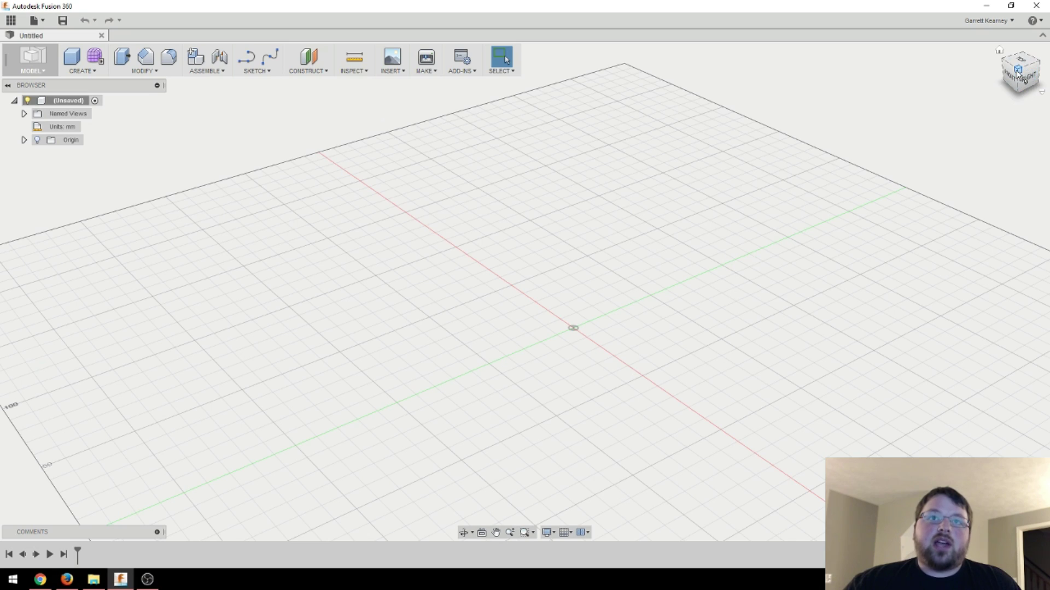
mouse_move(524, 291)
middle_mouse_down("shift")
mouse_move(481, 294)
mouse_move(481, 257)
mouse_move(503, 295)
middle_mouse_up("shift")
left_click(1020, 63)
left_click(1001, 71)
left_click(1037, 51)
left_click_drag(1041, 56, 744, 285)
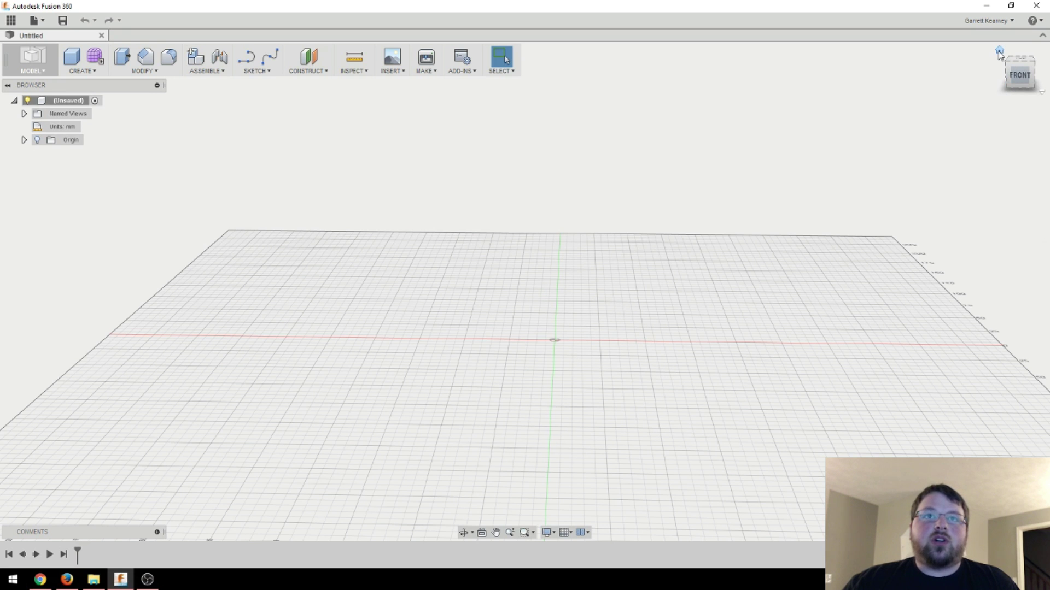
left_click(1000, 53)
scroll(734, 314, "down", 5)
scroll(734, 315, "down", 1)
scroll(738, 319, "up", 6)
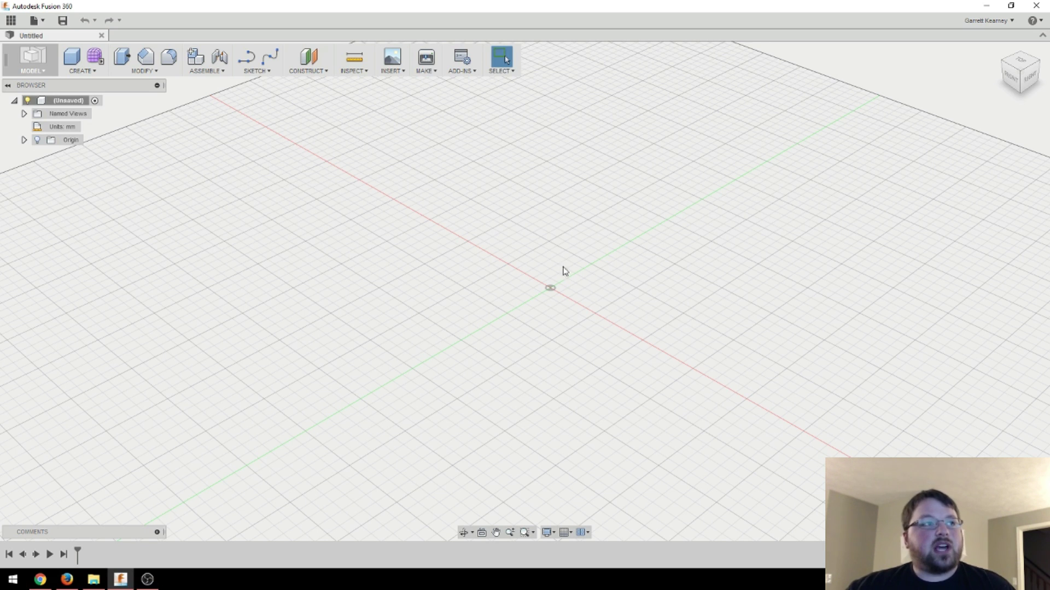
- Start a Box on the horizontal XY plane with its base rectangle cornered at the origin, 60 mm long and 30 mm wide
left_click(92, 72)
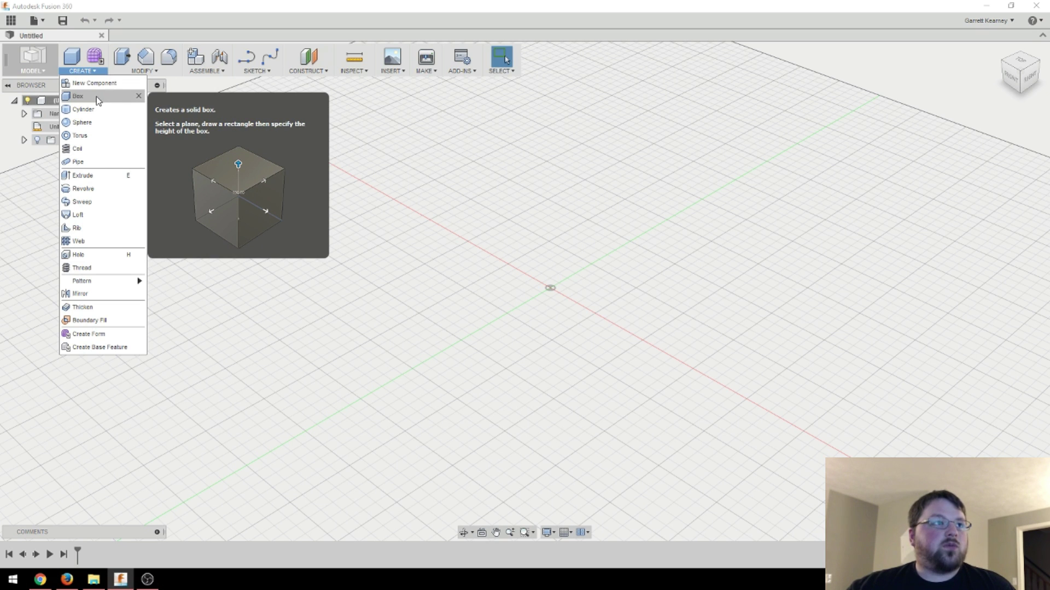
left_click(78, 96)
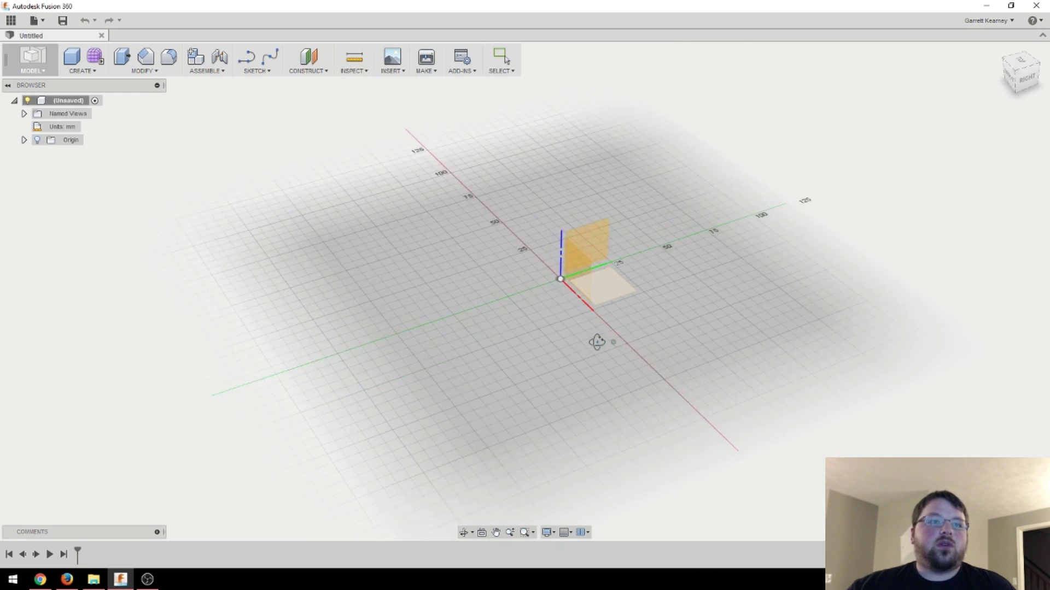
middle_click_drag(594, 342, 618, 339, "shift")
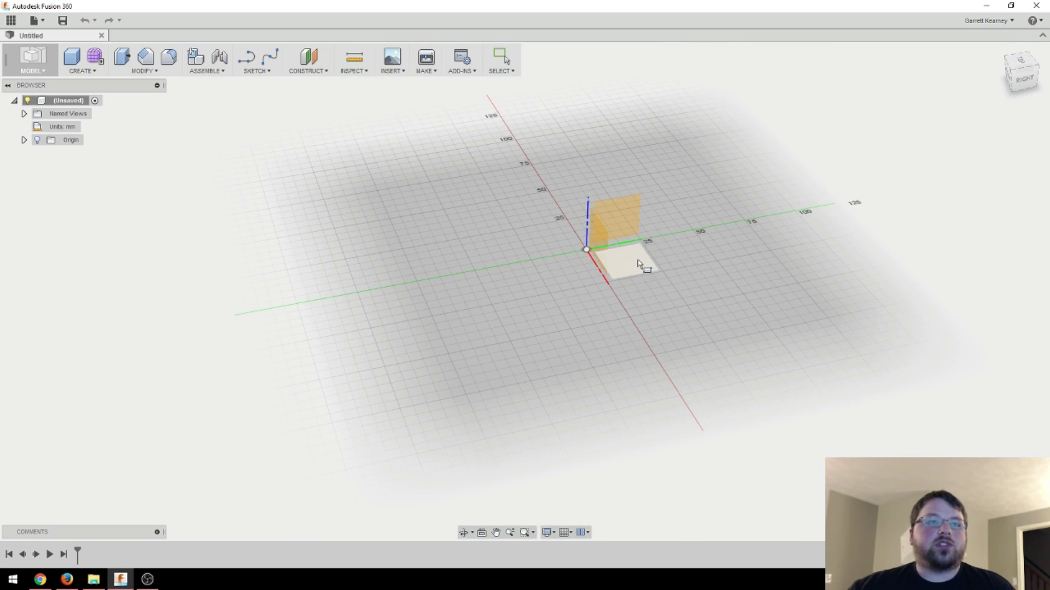
middle_click_drag(639, 264, 605, 304)
scroll(599, 321, "up", 1)
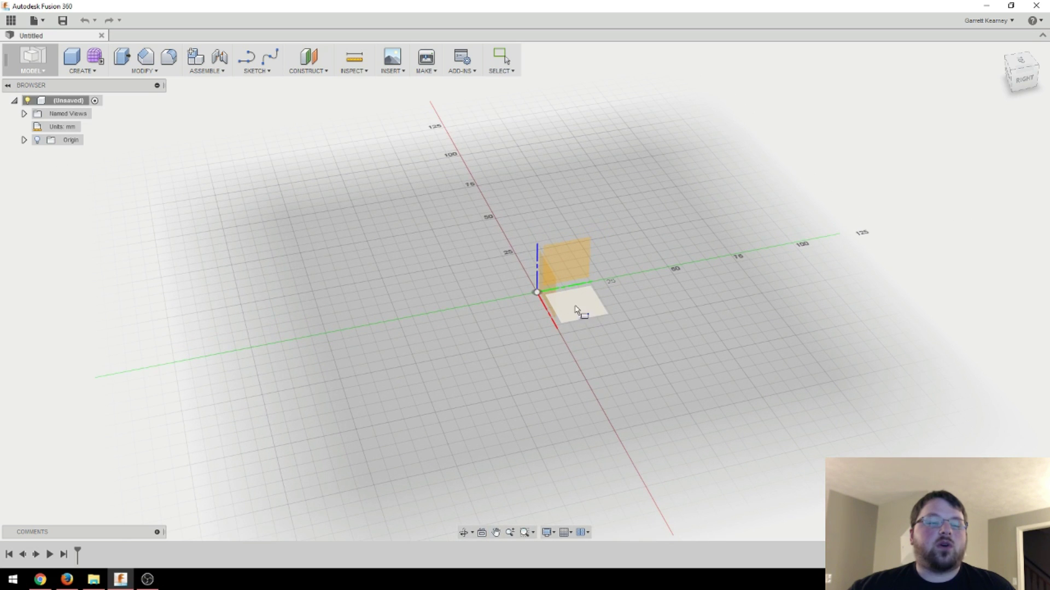
left_click(580, 310)
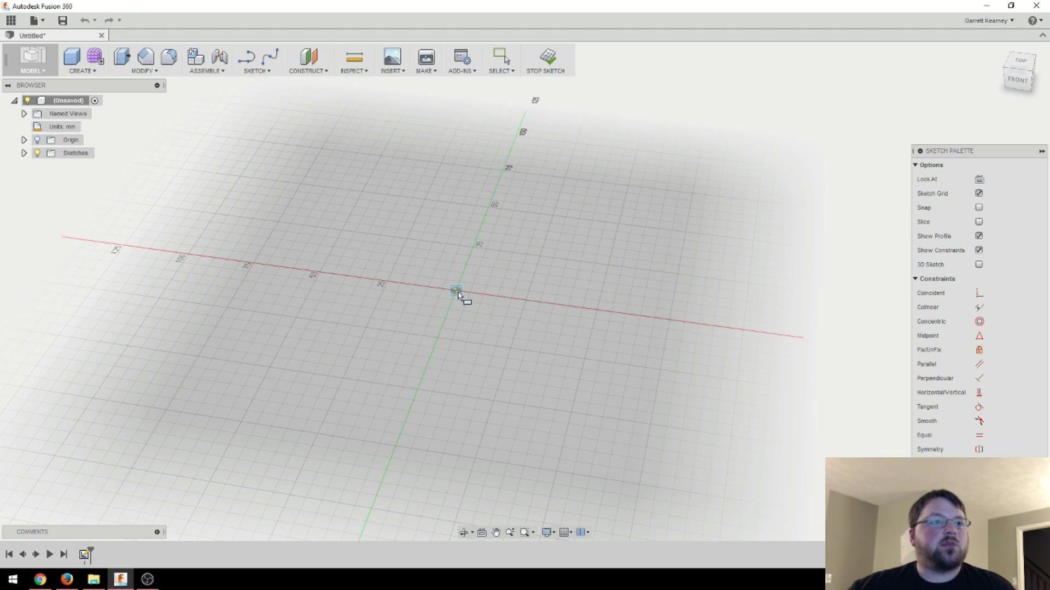
left_click(460, 295)
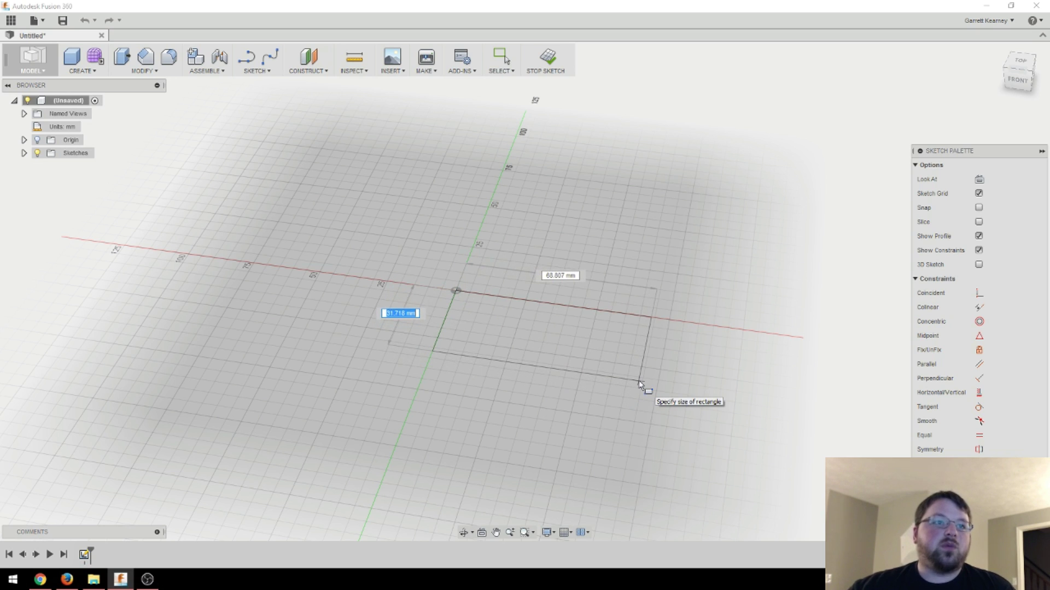
type("30")
key("Tab")
type("60")
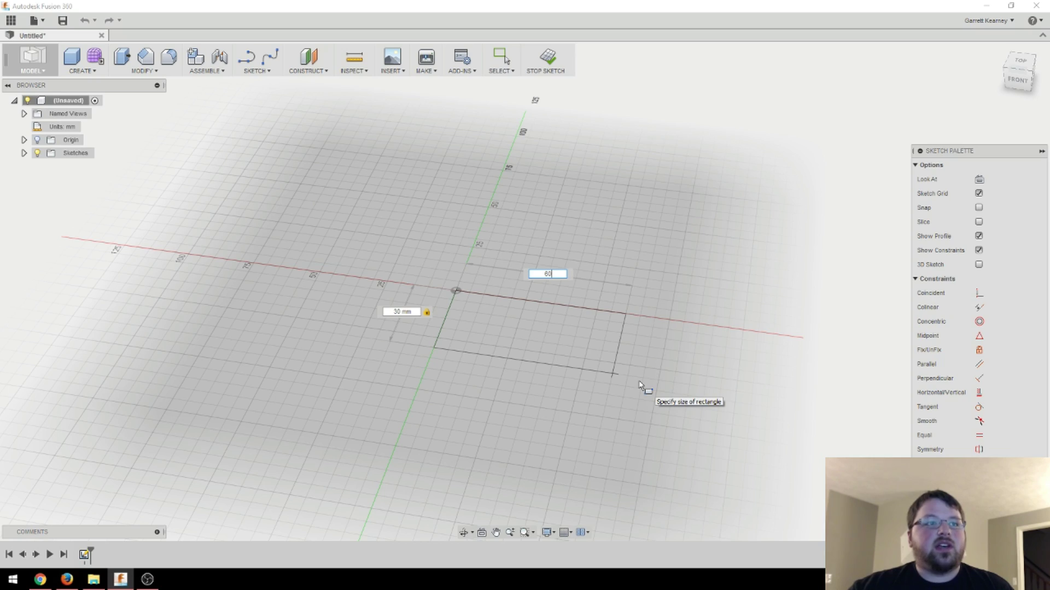
key("Return")
- Set the box's height to 50 mm and create it as a new body
key("e")
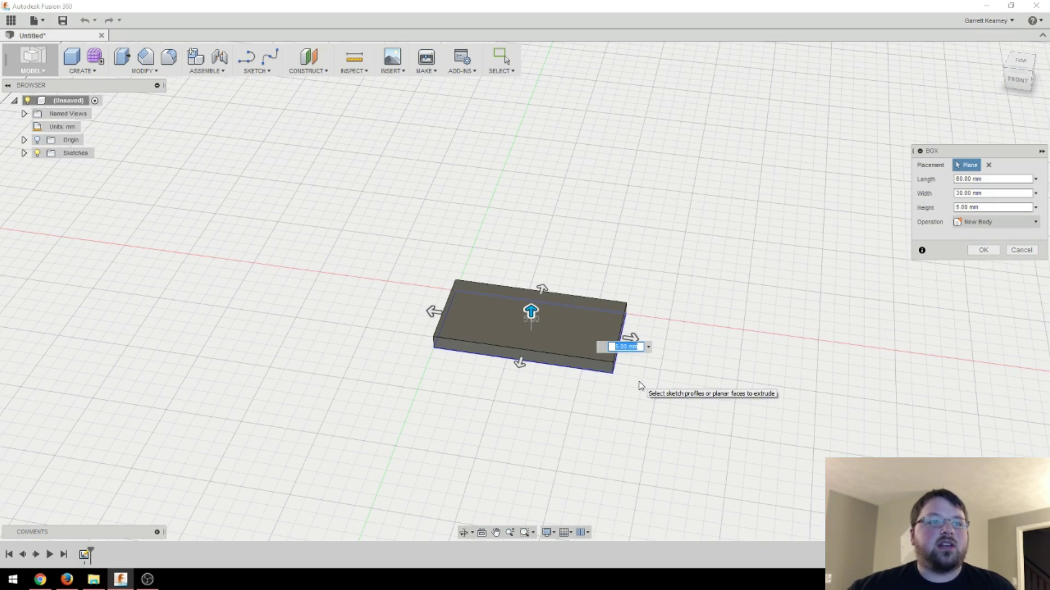
mouse_move(616, 379)
middle_mouse_down("shift")
mouse_move(625, 392)
mouse_move(633, 368)
mouse_move(620, 362)
mouse_move(616, 399)
mouse_move(600, 403)
mouse_move(609, 389)
middle_mouse_up("shift")
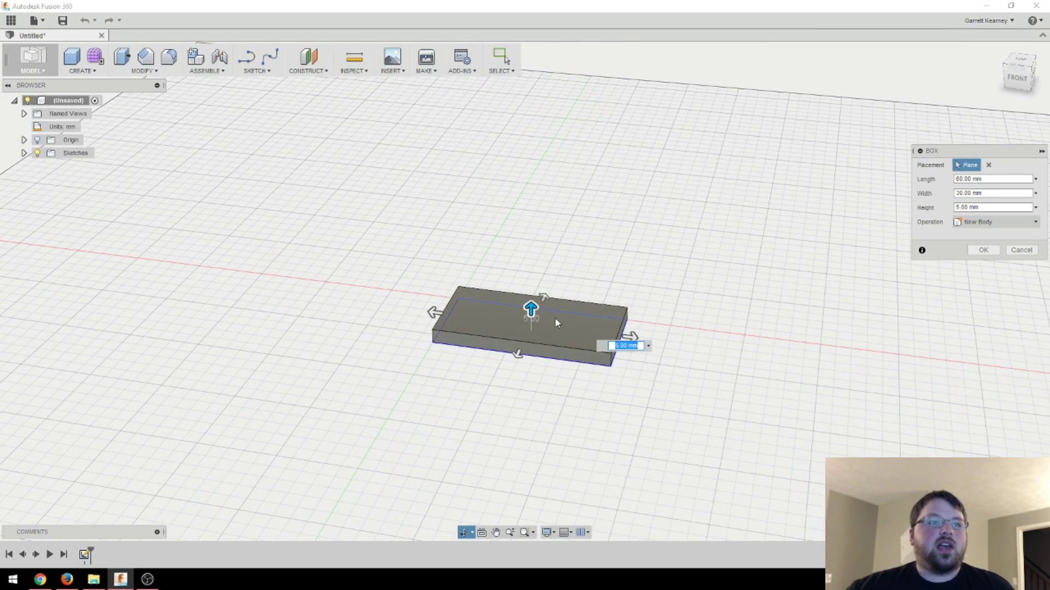
left_click_drag(537, 310, 532, 199)
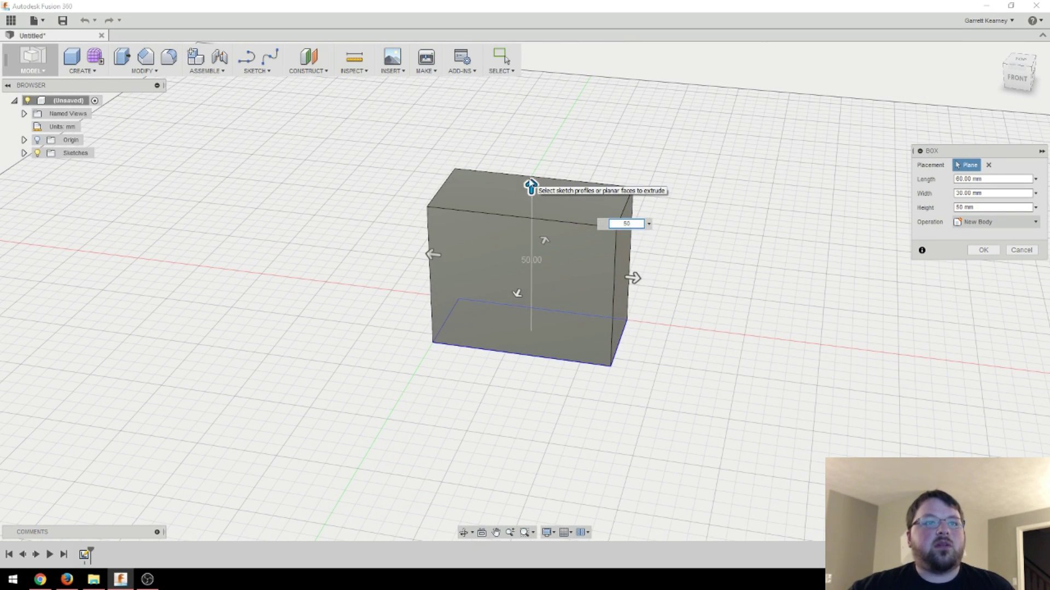
key("Return")
middle_click_drag(714, 339, 703, 347, "shift")
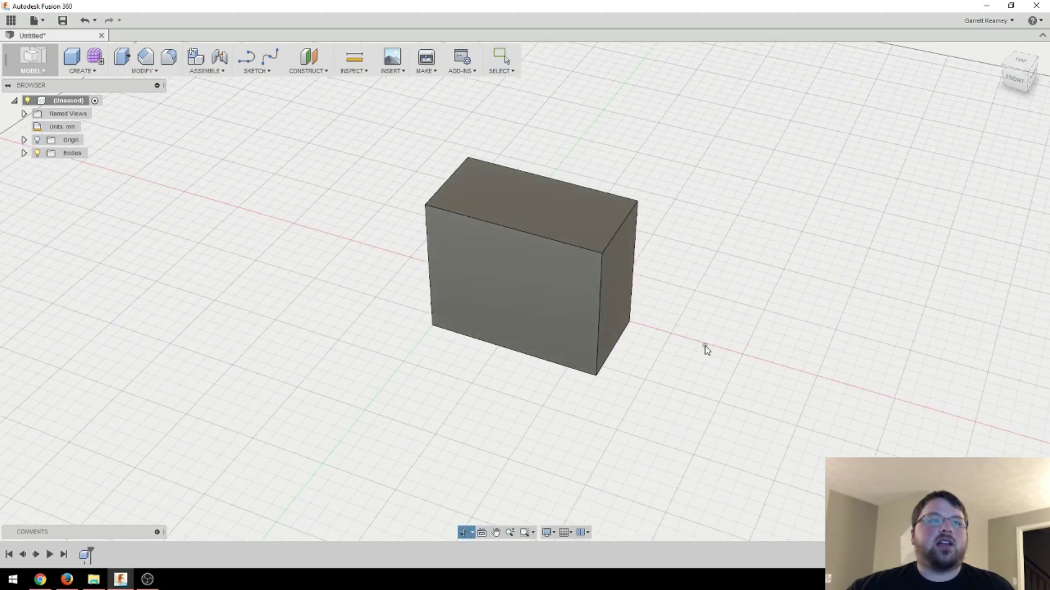
scroll(691, 351, "up", 6)
scroll(769, 412, "down", 5)
middle_click_drag(769, 413, 825, 375, "shift")
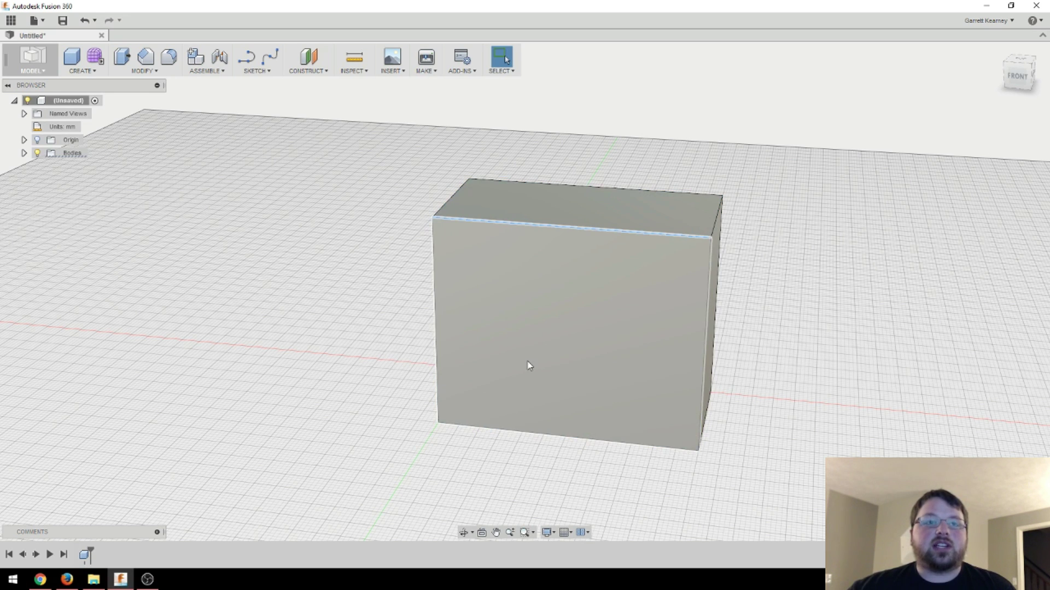
left_click(529, 367)
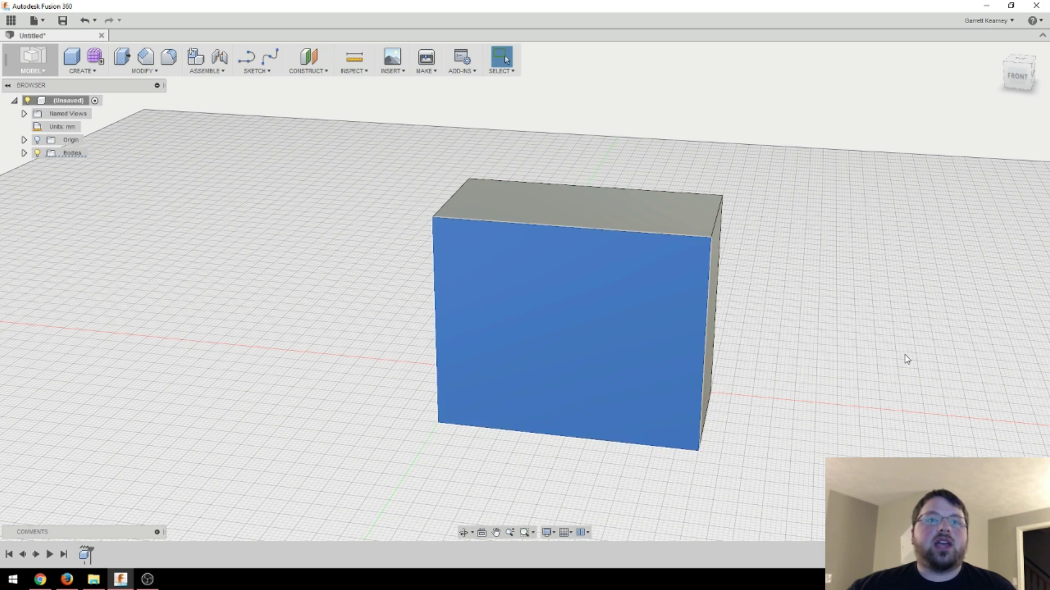
left_click(905, 358)
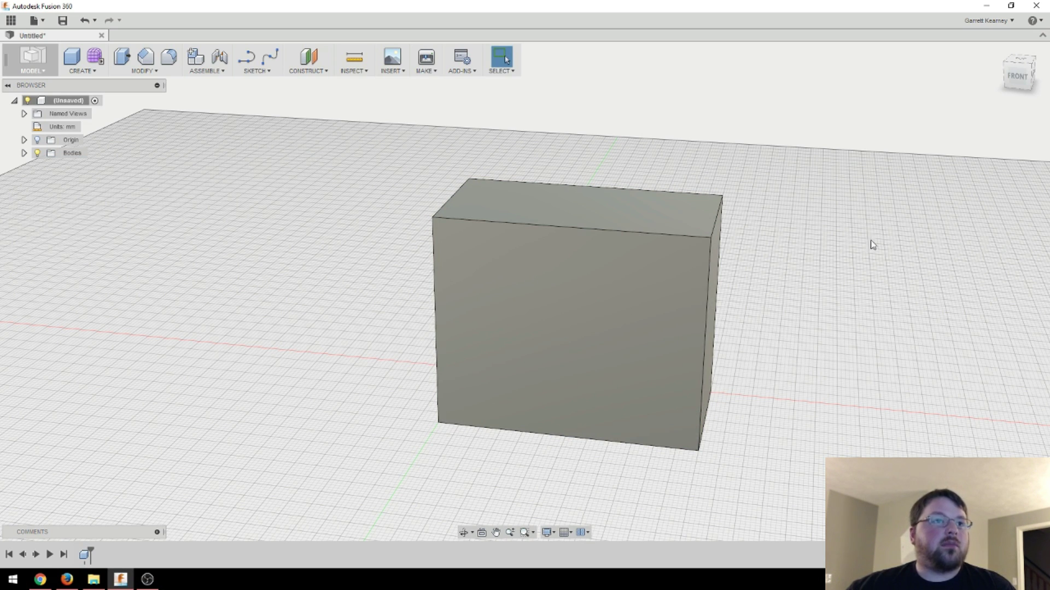
- Start Move on the box body, placing the manipulator at the centre of its right end face
left_click(155, 71)
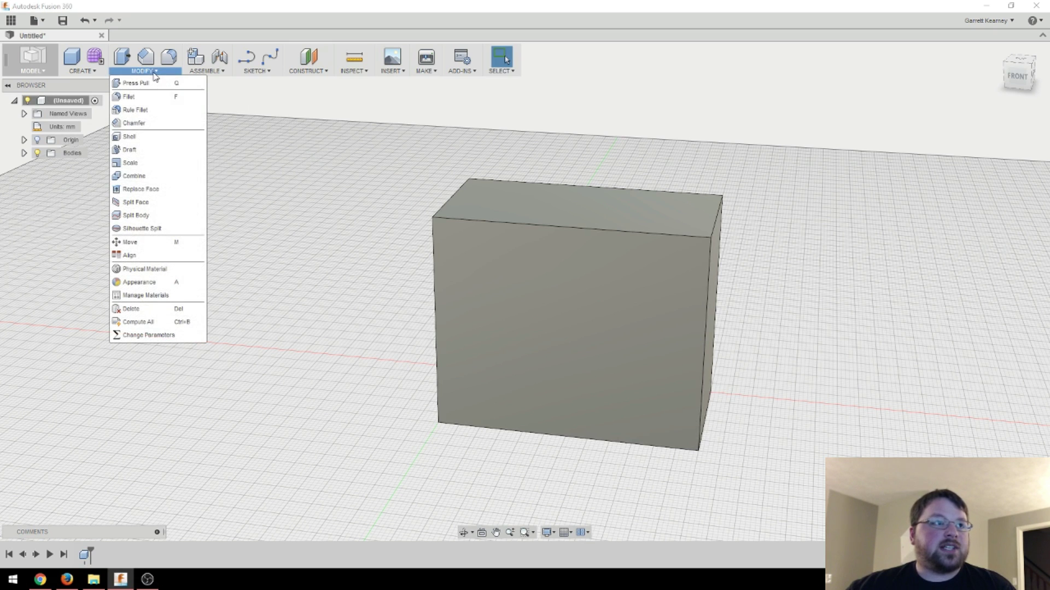
left_click(143, 242)
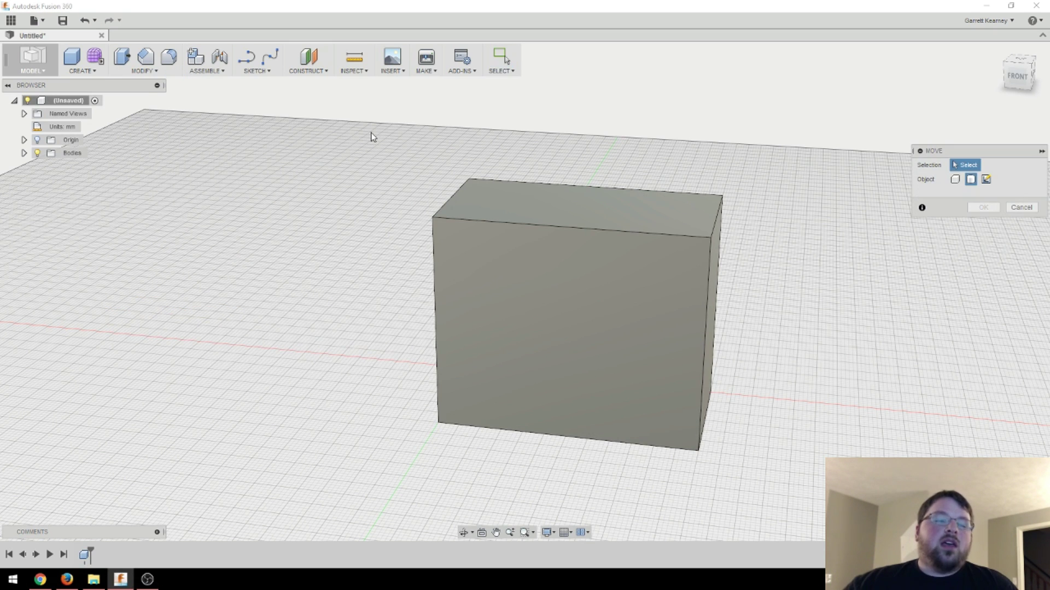
left_click(552, 186)
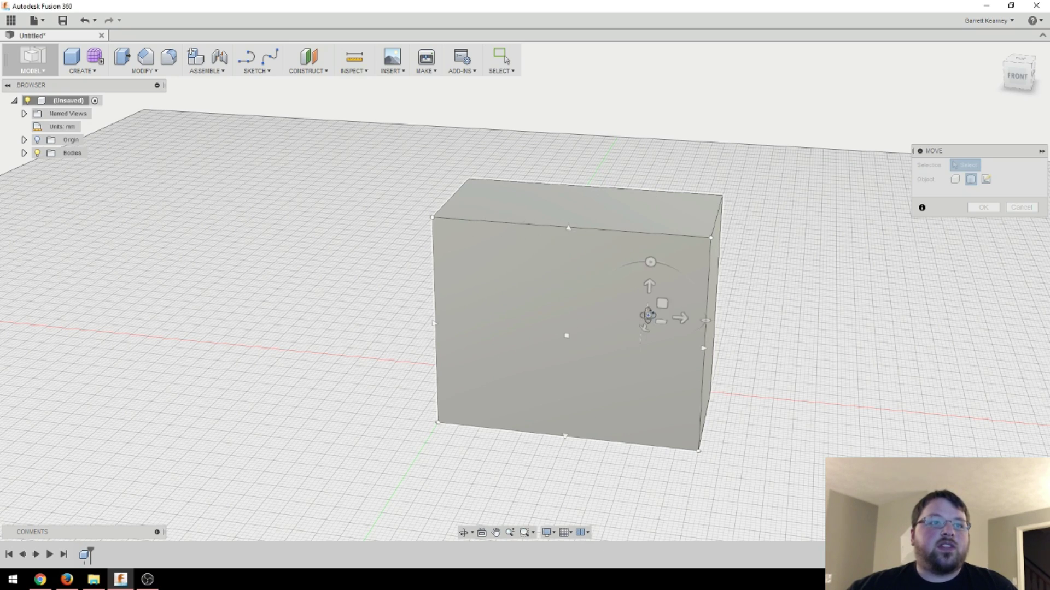
middle_click_drag(642, 317, 602, 310, "shift")
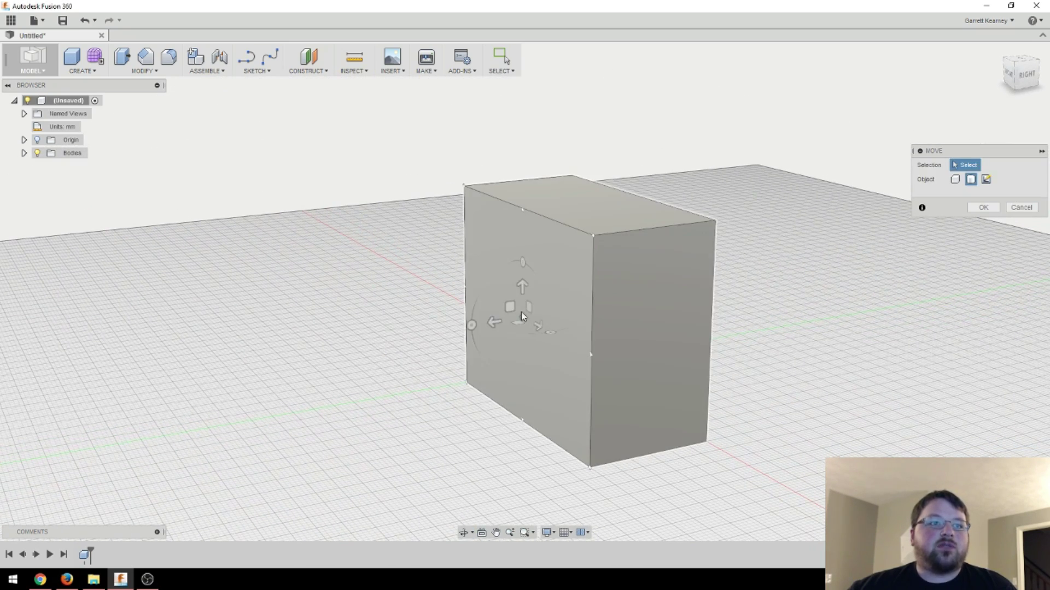
middle_click_drag(626, 345, 605, 339, "shift")
left_click(619, 333)
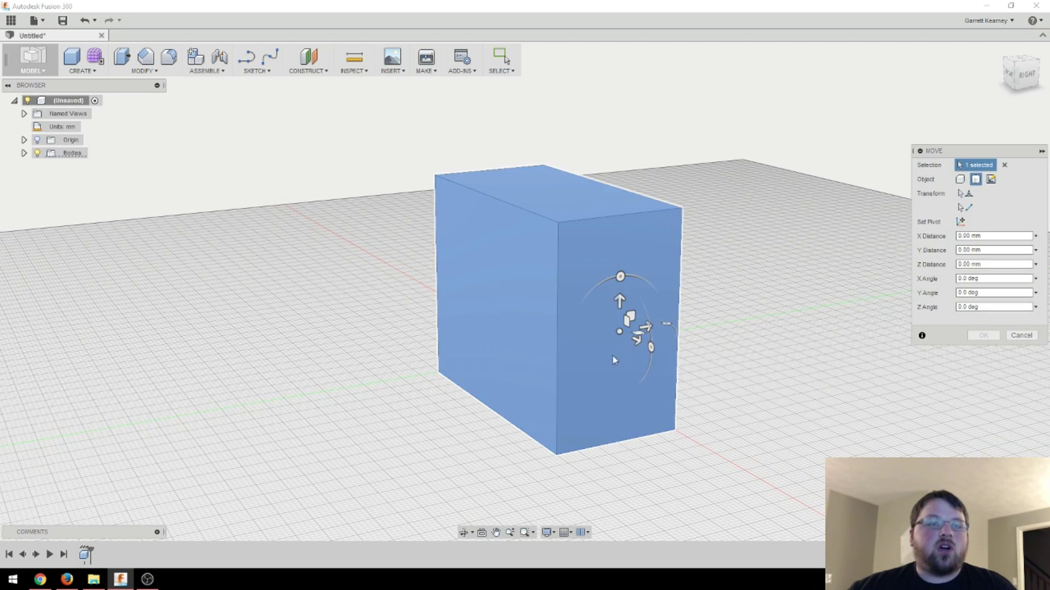
middle_click_drag(619, 377, 646, 375, "shift")
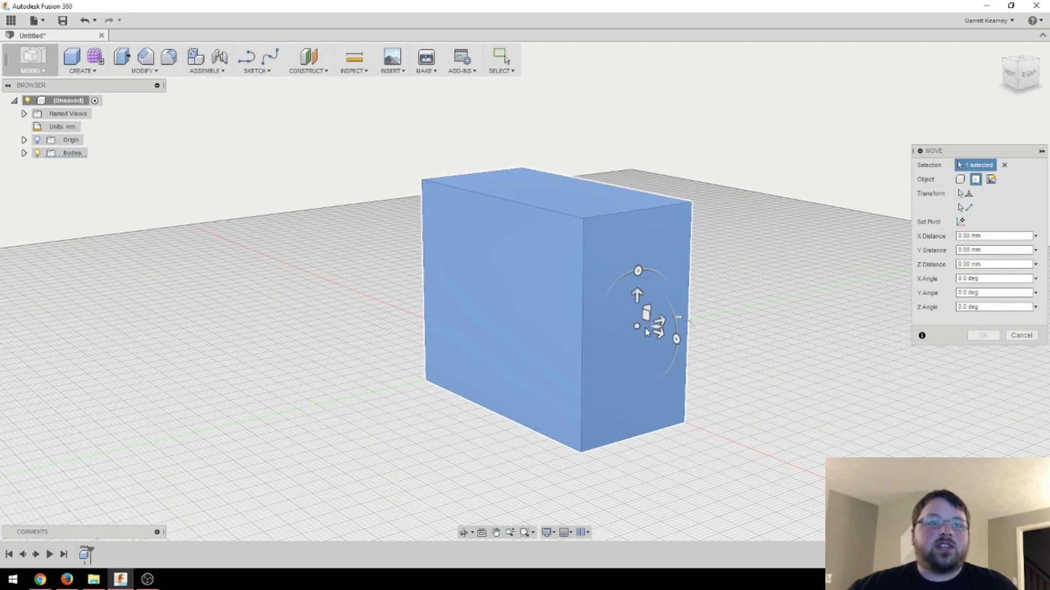
scroll(519, 335, "up", 1)
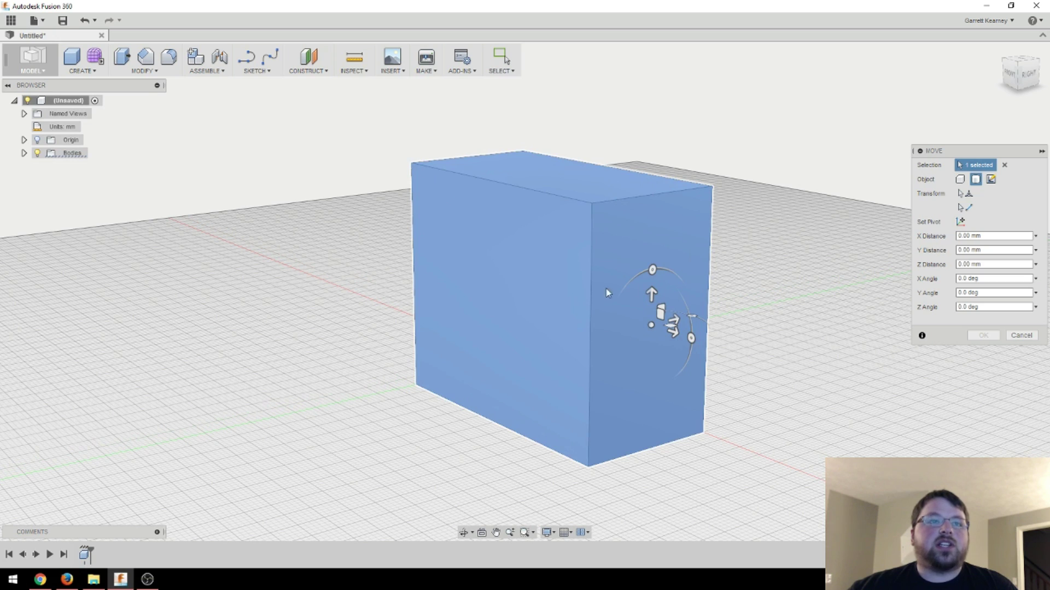
middle_click_drag(582, 354, 656, 308, "shift")
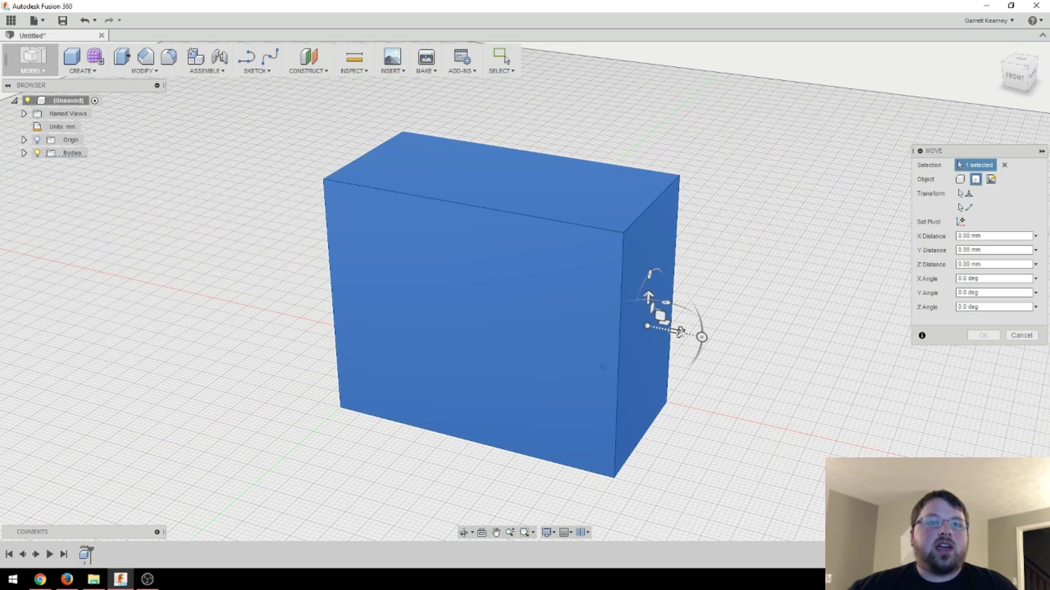
- Move the box outward from its right end face with a Y distance of 2 mm
left_click(678, 332)
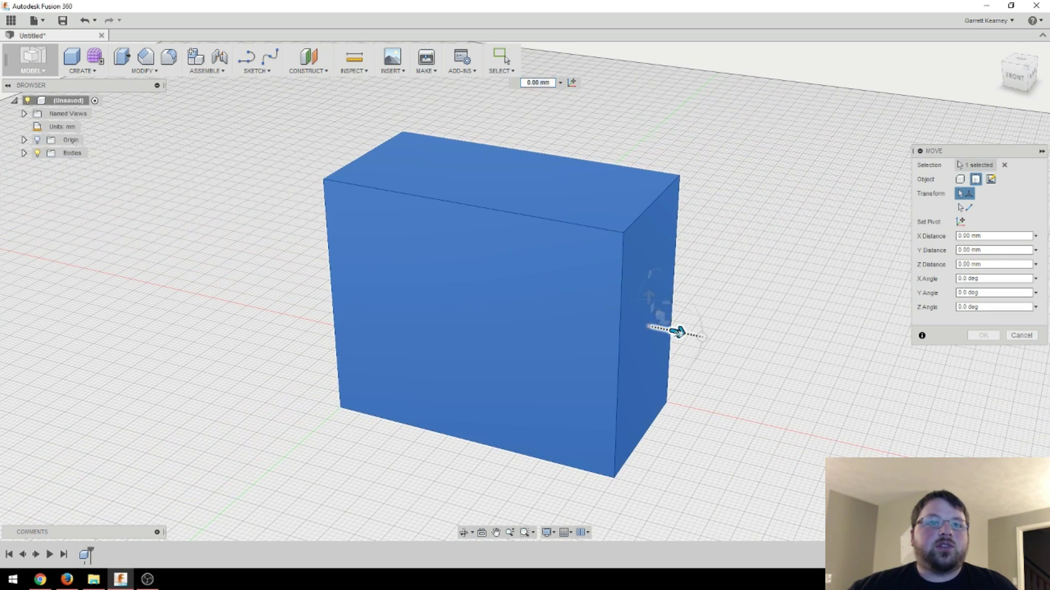
mouse_move(678, 332)
left_mouse_down()
mouse_move(771, 355)
mouse_move(621, 316)
mouse_move(722, 342)
mouse_move(687, 334)
left_mouse_up()
mouse_move(659, 299)
left_mouse_down()
mouse_move(661, 289)
mouse_move(658, 301)
left_mouse_up()
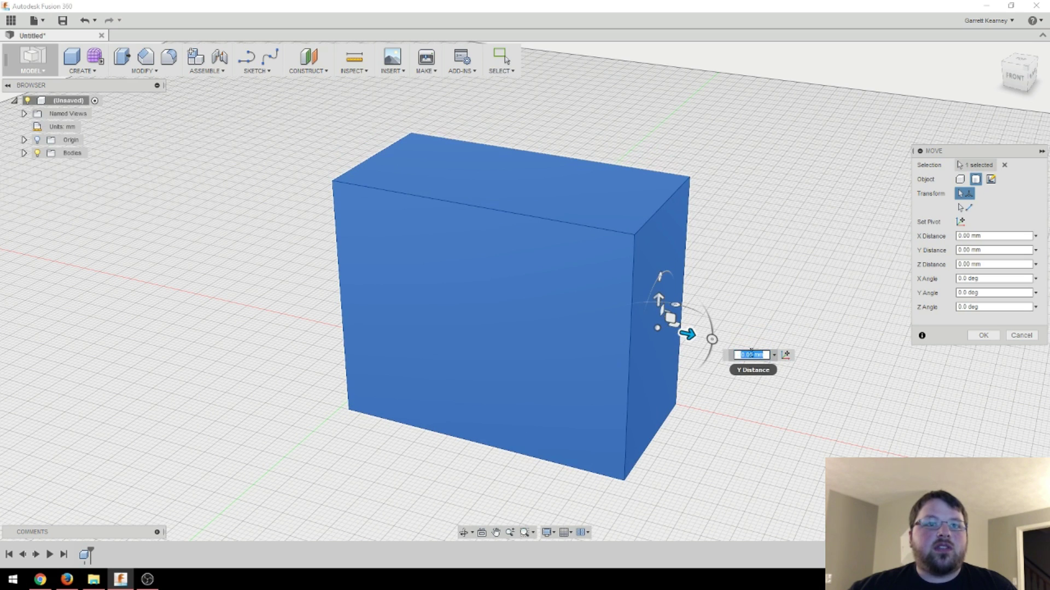
type("2")
key("Return")
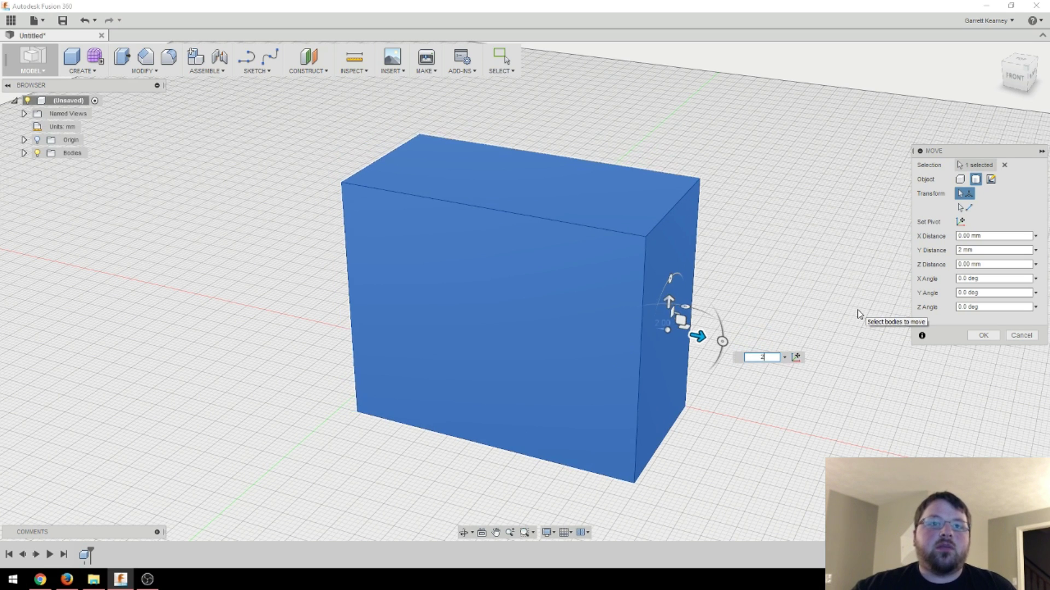
key("Return")
- Repeat Move on the box, try an X angle of about 55° around the vertical axis, return it to 0° and cancel
right_click(667, 331)
left_click(790, 329)
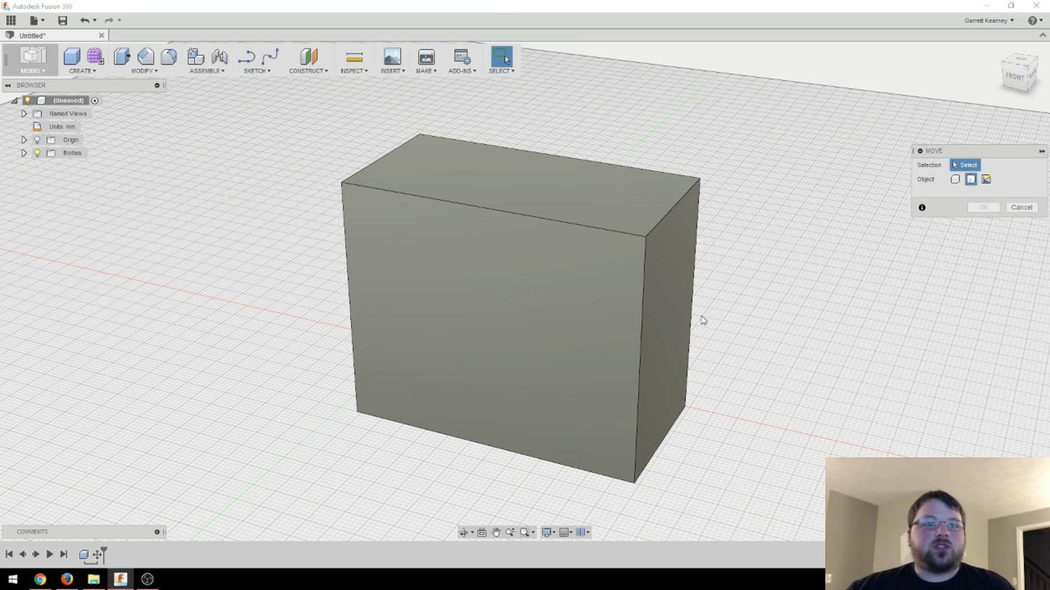
left_click(667, 332)
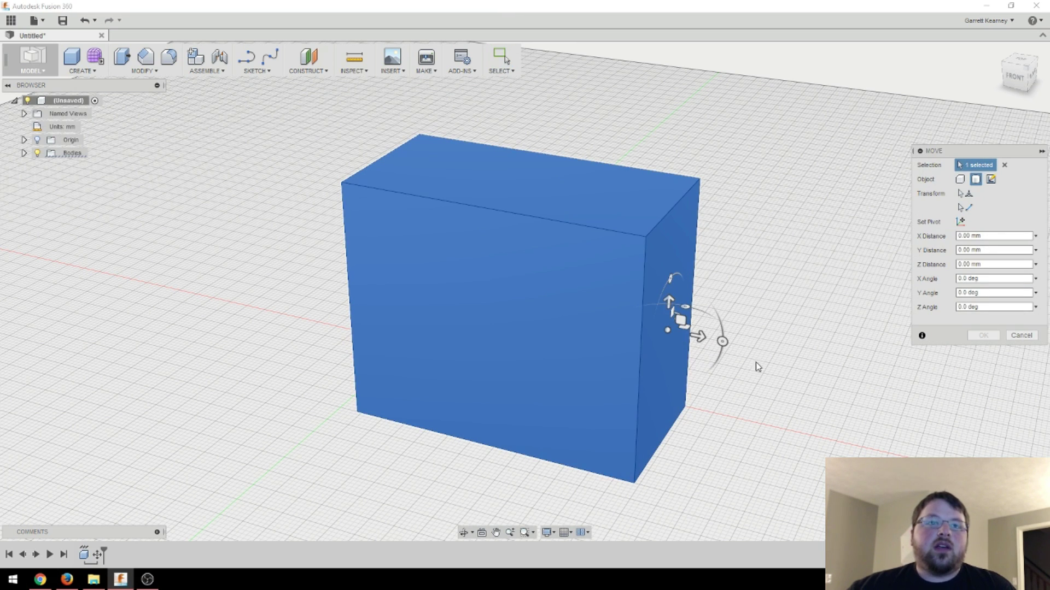
middle_click_drag(783, 375, 697, 331, "shift")
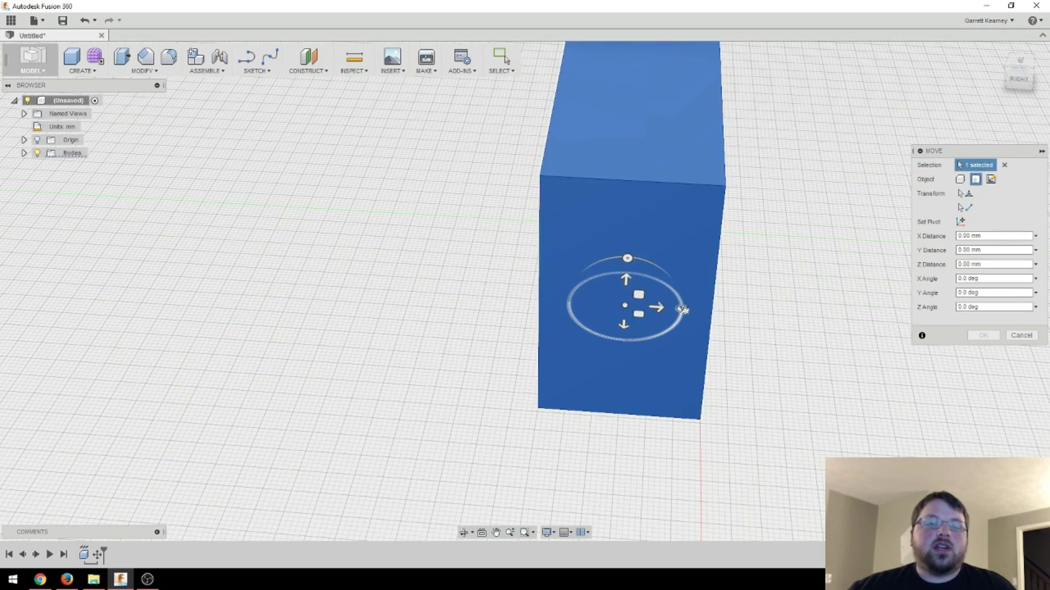
left_click(683, 309)
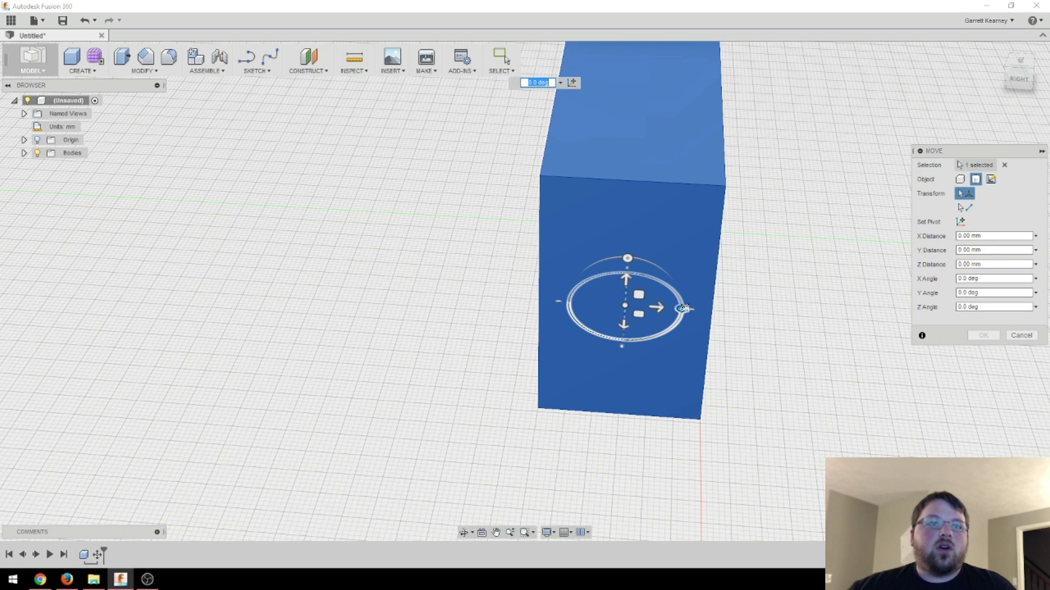
left_click_drag(683, 310, 689, 342)
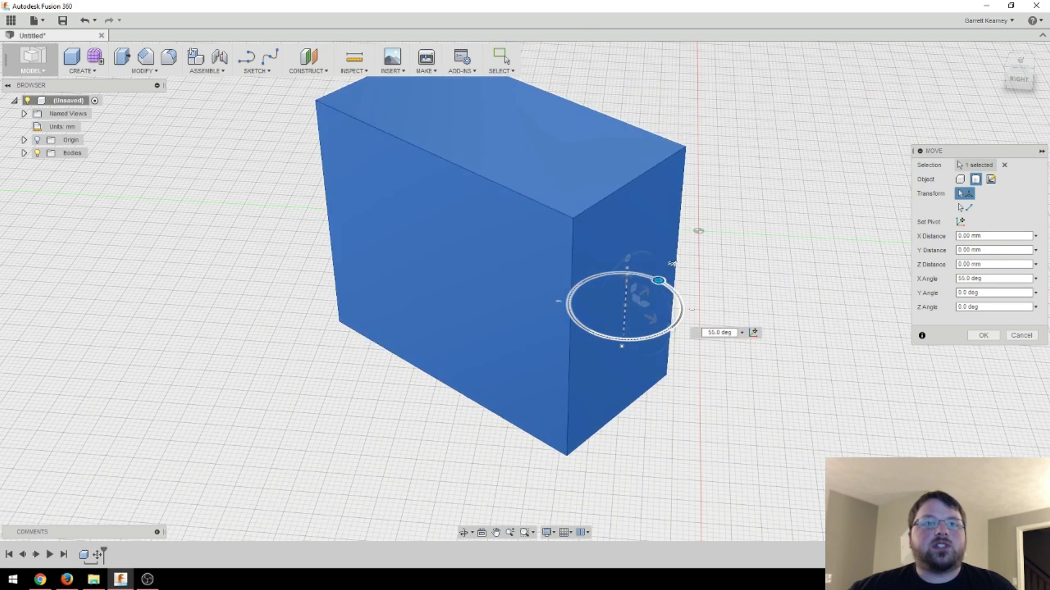
left_click_drag(667, 259, 699, 309)
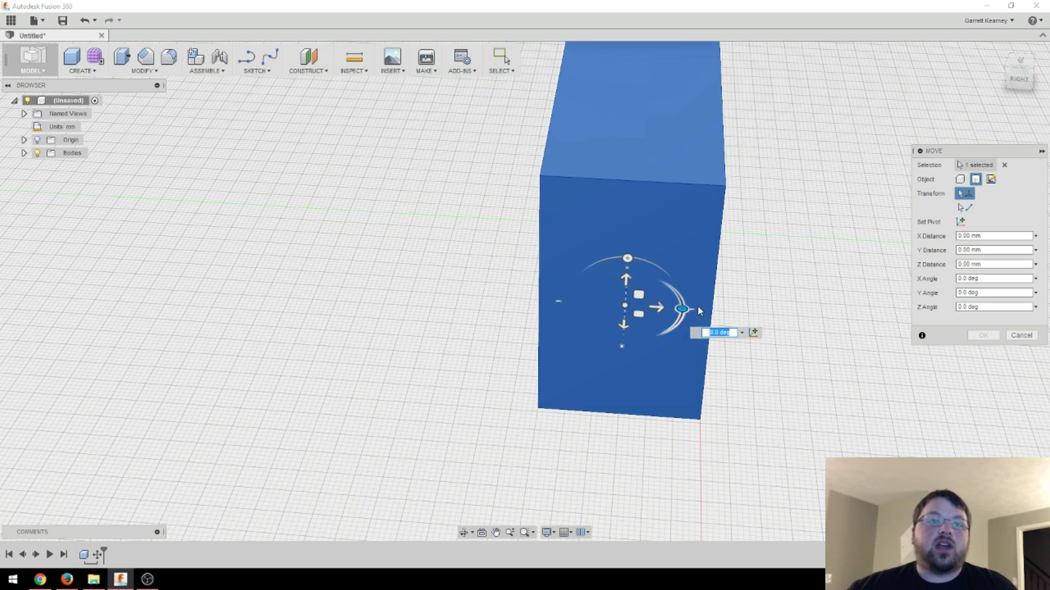
middle_click_drag(548, 352, 579, 304, "shift")
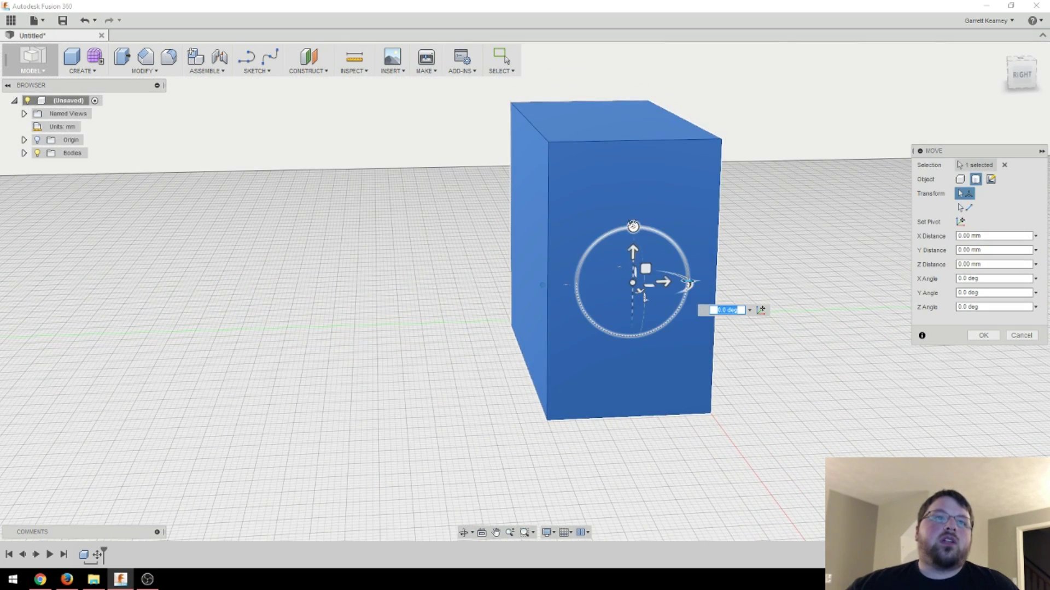
mouse_move(634, 226)
left_mouse_down()
mouse_move(673, 239)
mouse_move(619, 228)
mouse_move(633, 230)
left_mouse_up()
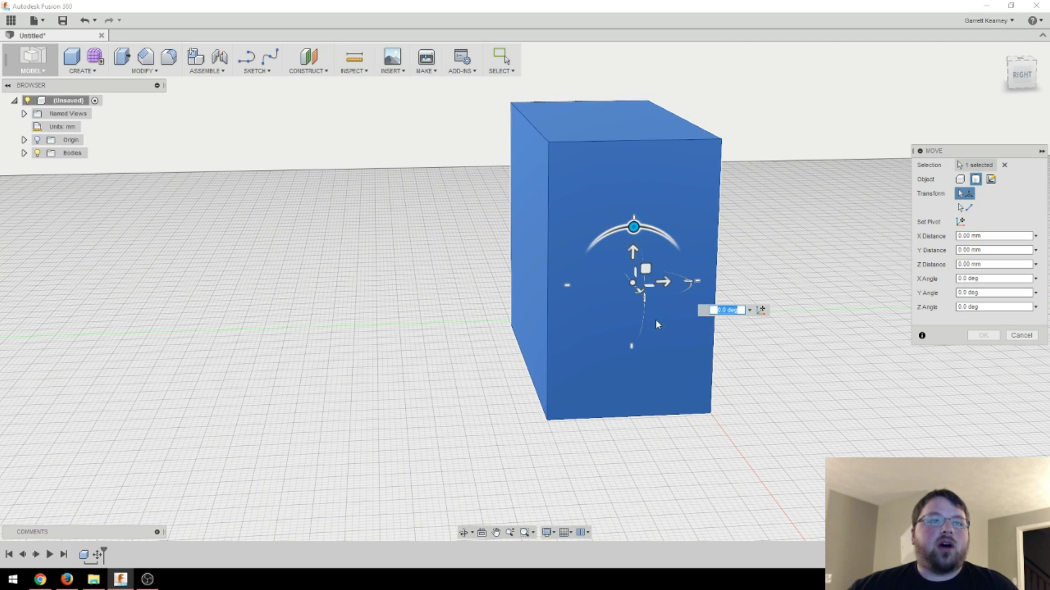
key("Escape")
- Try rotating the box with Move from the middle of its right end face's lower edge, and cancel
key("m")
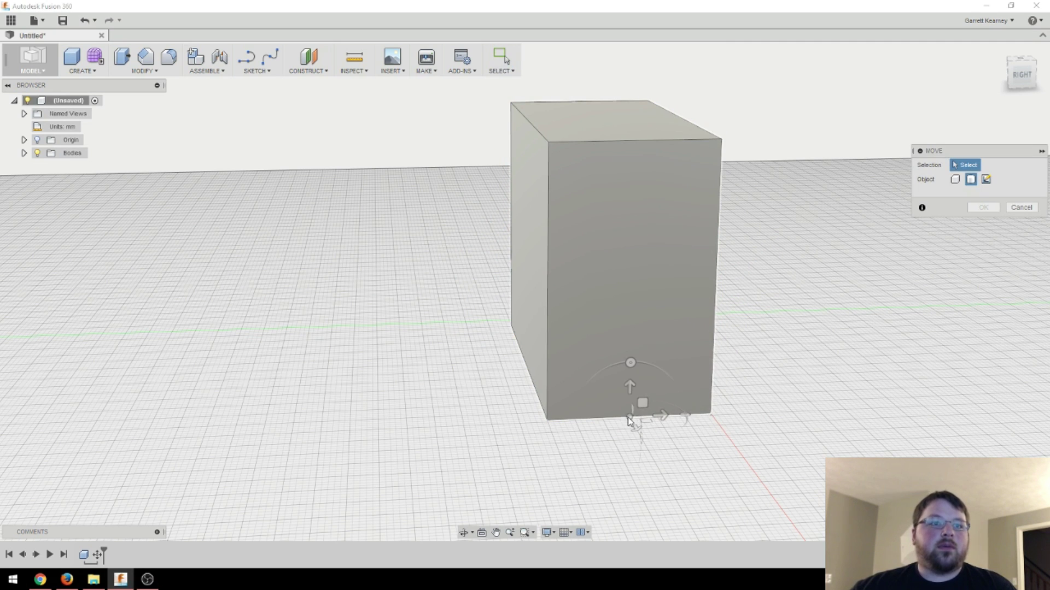
left_click(629, 420)
left_click_drag(630, 363, 629, 385)
left_click(1010, 338)
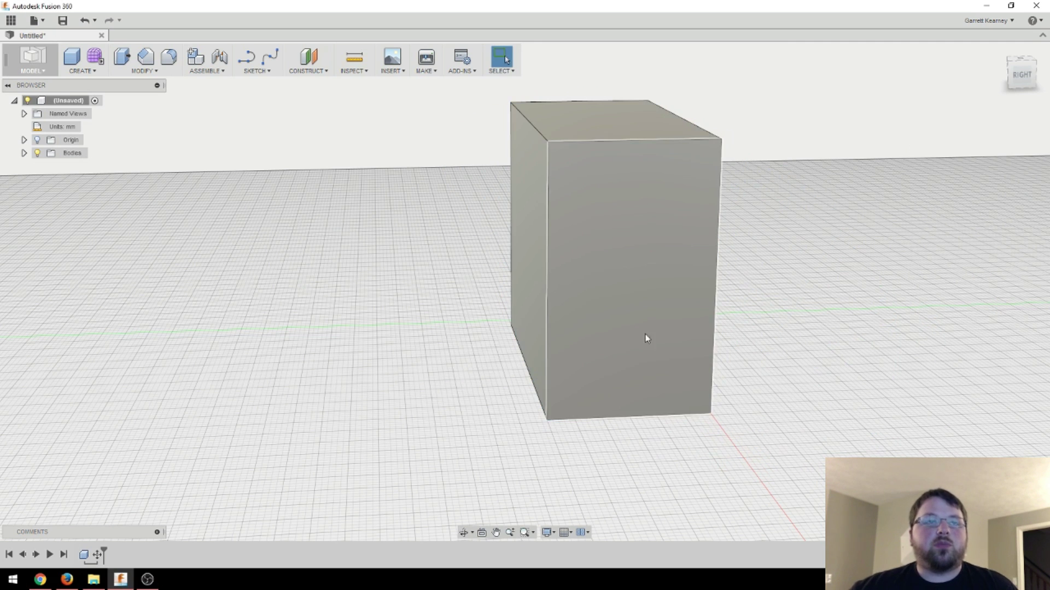
- Try a free move of the box from its front face by about 12.12, 1.43 and 4.249 mm in X, Y and Z, and cancel
middle_click_drag(642, 328, 783, 367, "shift")
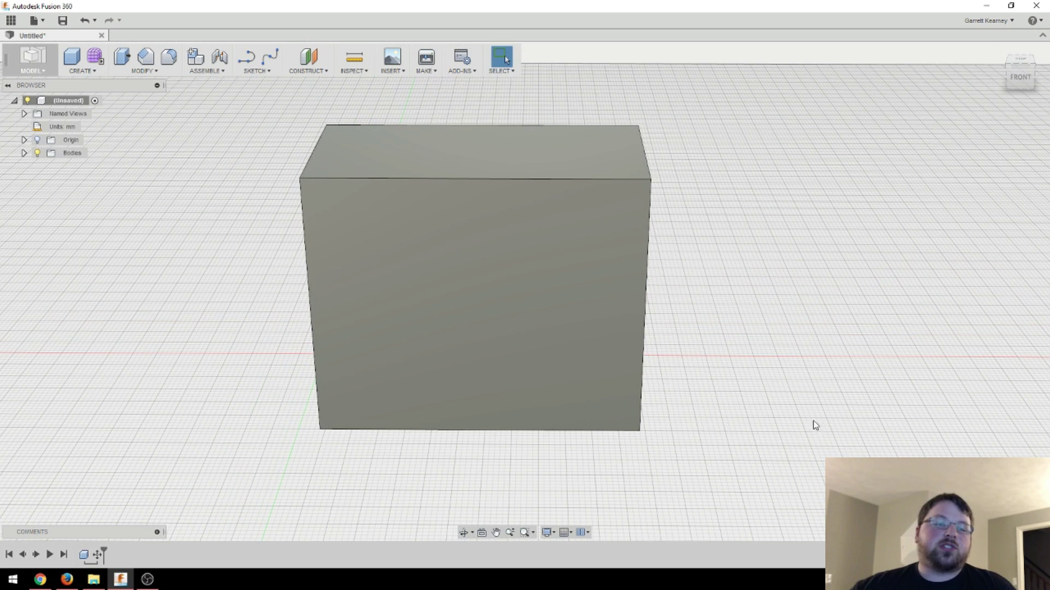
left_click(499, 286)
right_click(503, 287)
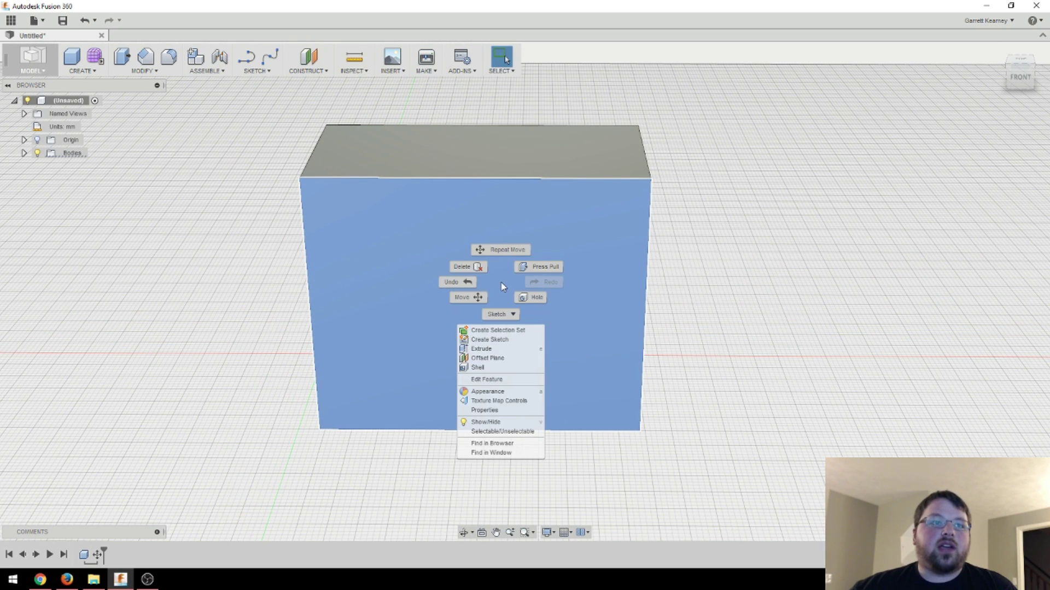
left_click(473, 298)
middle_click_drag(575, 323, 517, 270, "shift")
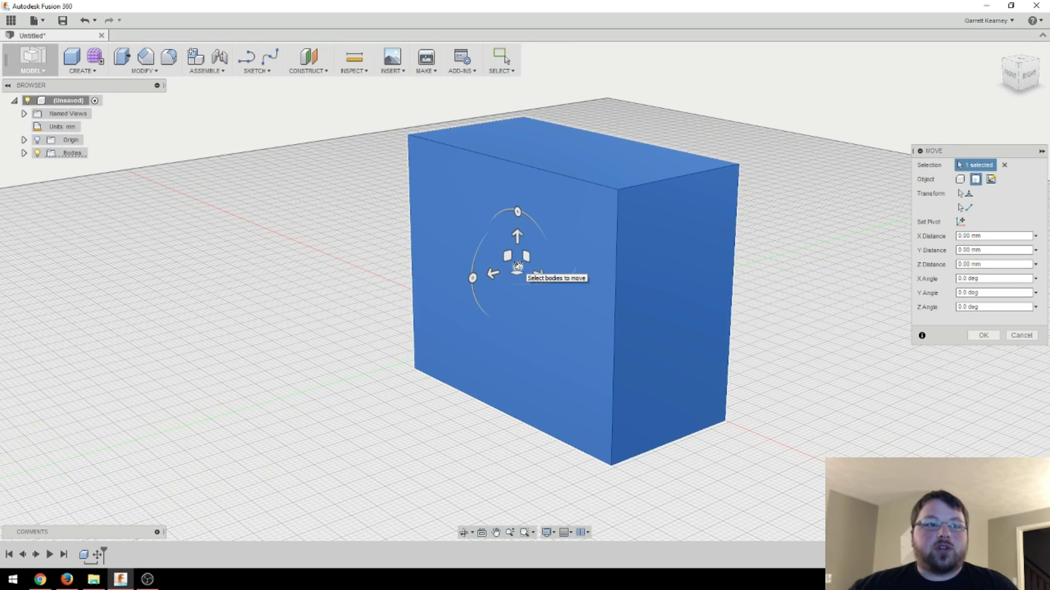
middle_click_drag(516, 271, 533, 358, "shift")
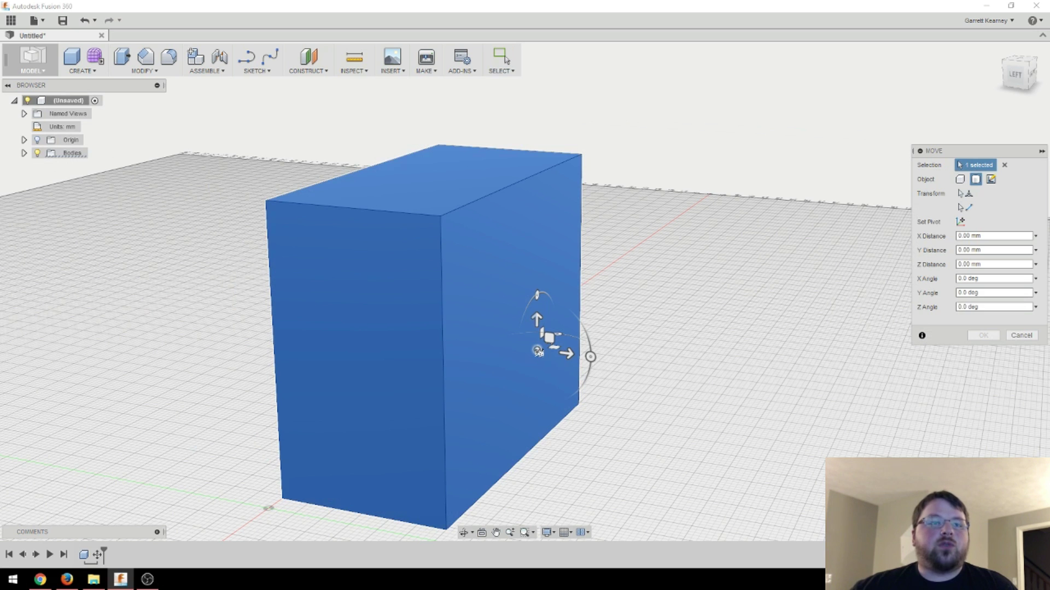
left_click_drag(538, 351, 563, 282)
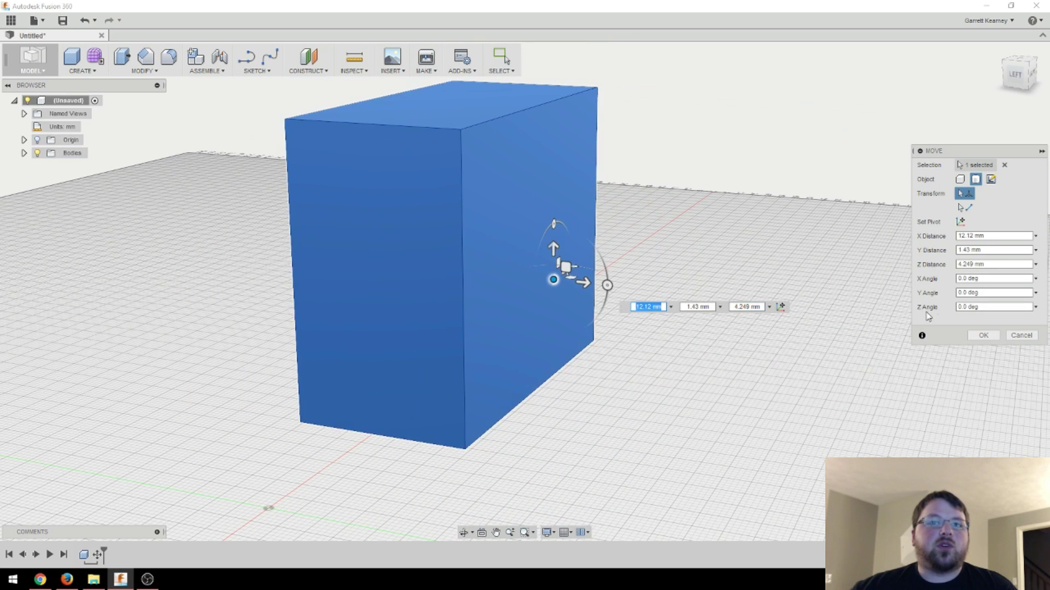
left_click(1022, 335)
- Start a Cylinder with the front face of the box as its placement plane
middle_click_drag(770, 317, 660, 305)
middle_click_drag(591, 304, 705, 389, "shift")
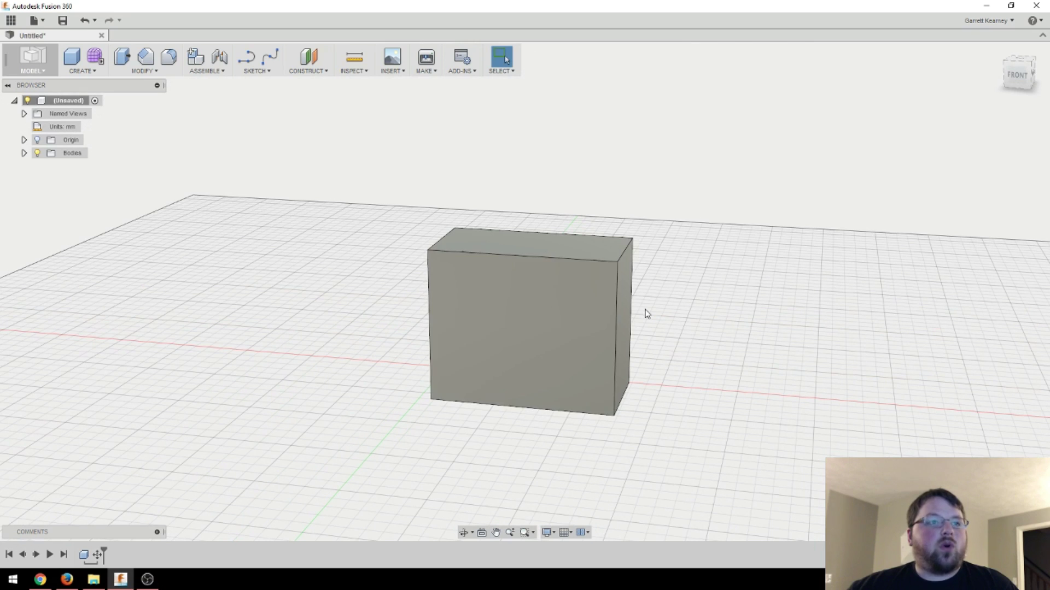
left_click(91, 73)
left_click(98, 117)
middle_click_drag(356, 328, 720, 363, "shift")
middle_click_drag(691, 320, 457, 261, "shift")
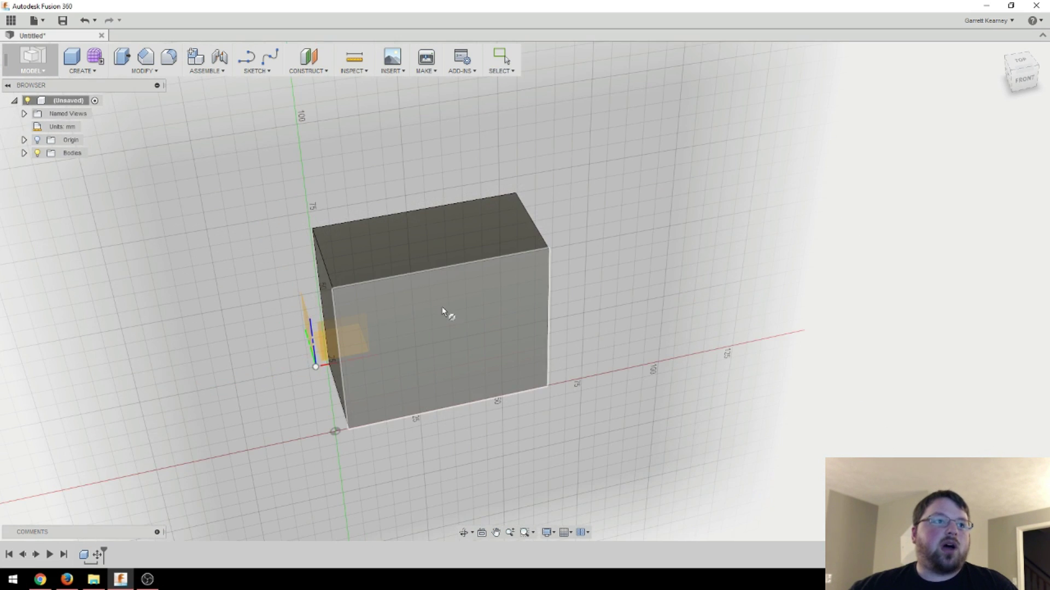
middle_click_drag(443, 311, 614, 298, "shift")
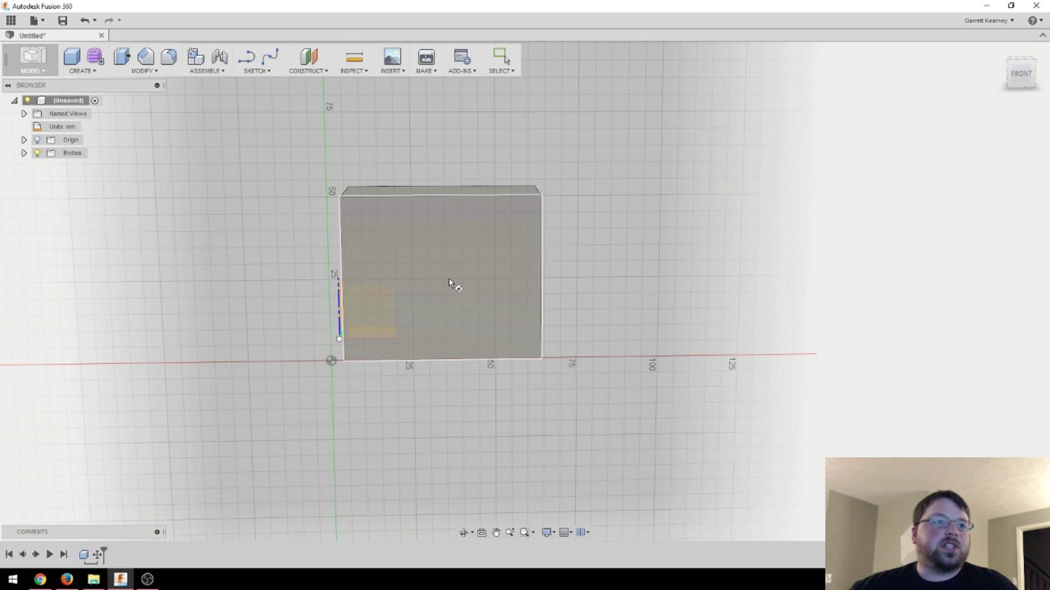
left_click(450, 278)
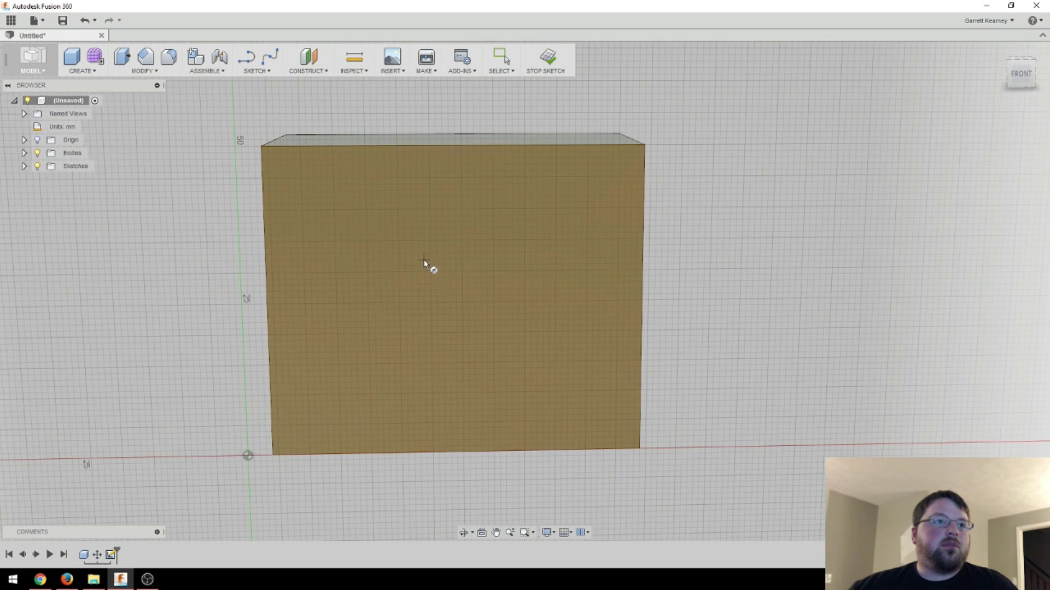
- Place the cylinder's base circle at the centre of the front face with a diameter of 30 mm
mouse_move(427, 265)
middle_mouse_down()
mouse_move(555, 263)
mouse_move(496, 258)
middle_mouse_up()
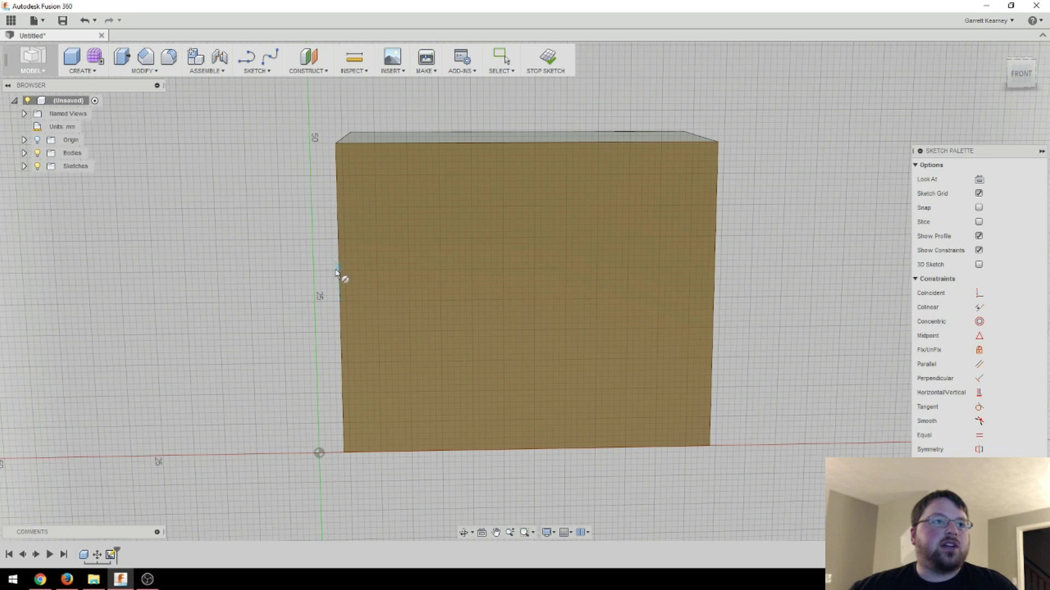
left_click(341, 308)
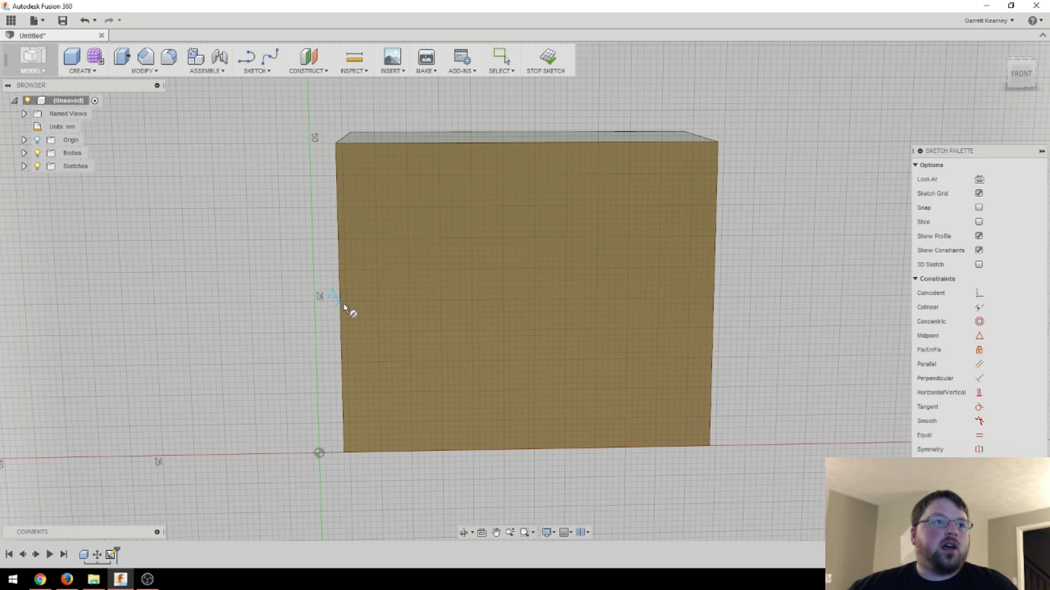
left_click(528, 299)
type("30")
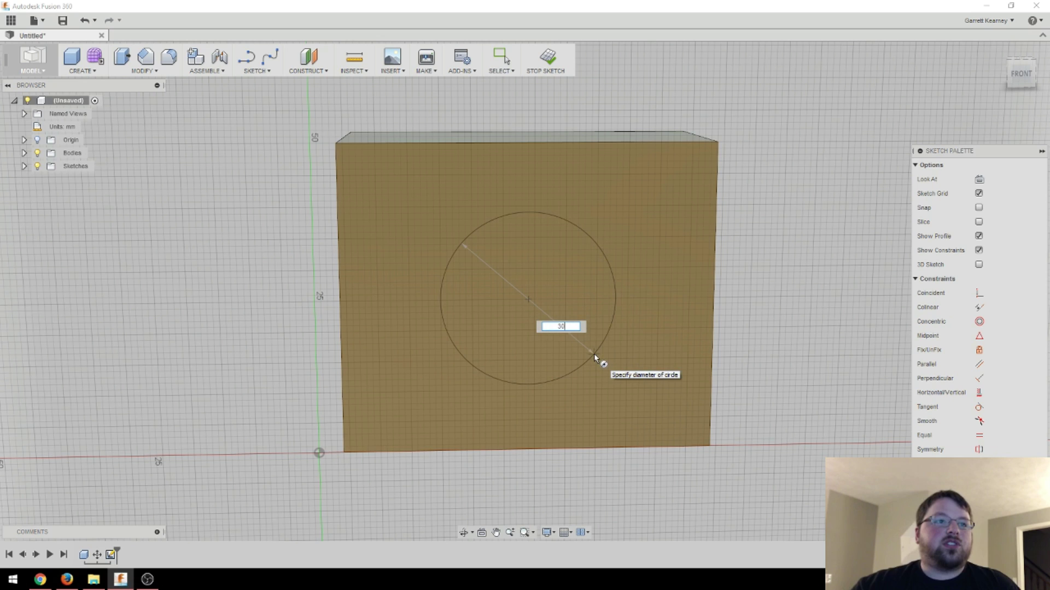
key("Tab")
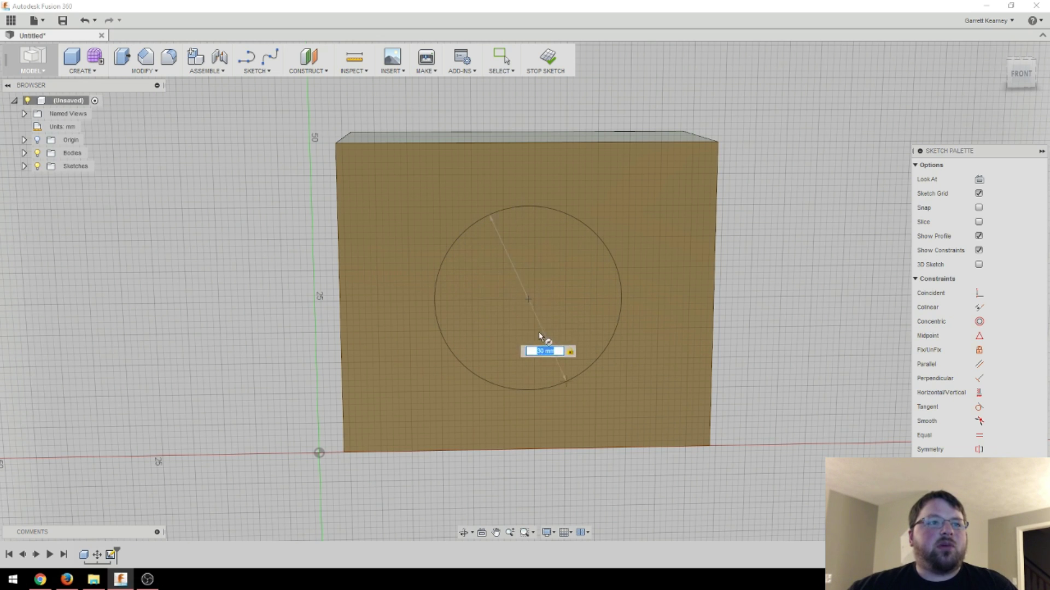
left_click(463, 306)
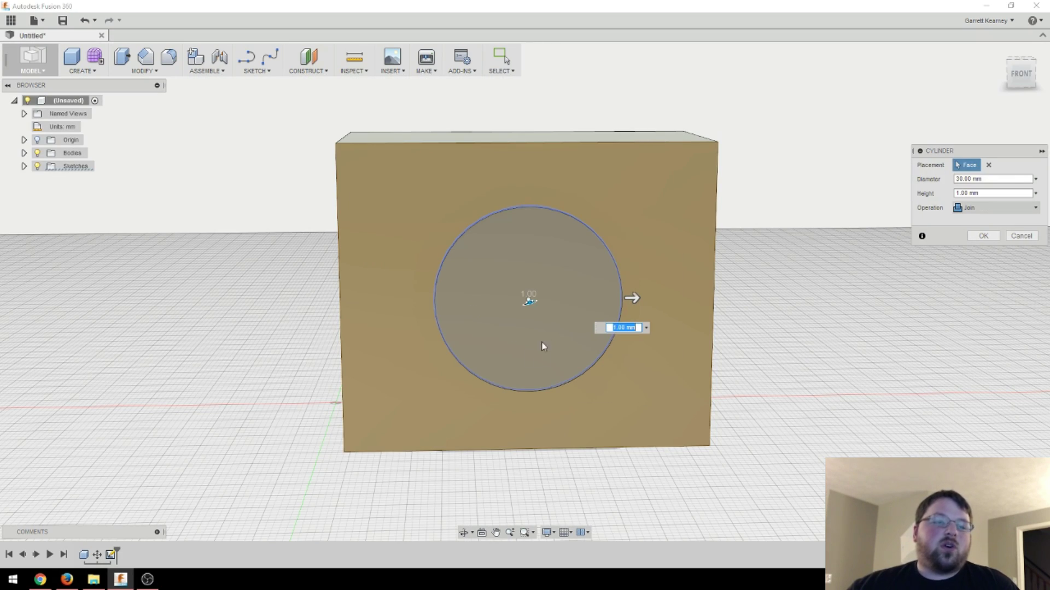
- Extend the cylinder 13 mm out of the box's front face and set its operation to New Body
middle_click_drag(523, 353, 462, 211, "shift")
middle_click_drag(462, 328, 429, 336, "shift")
left_click_drag(575, 311, 663, 337)
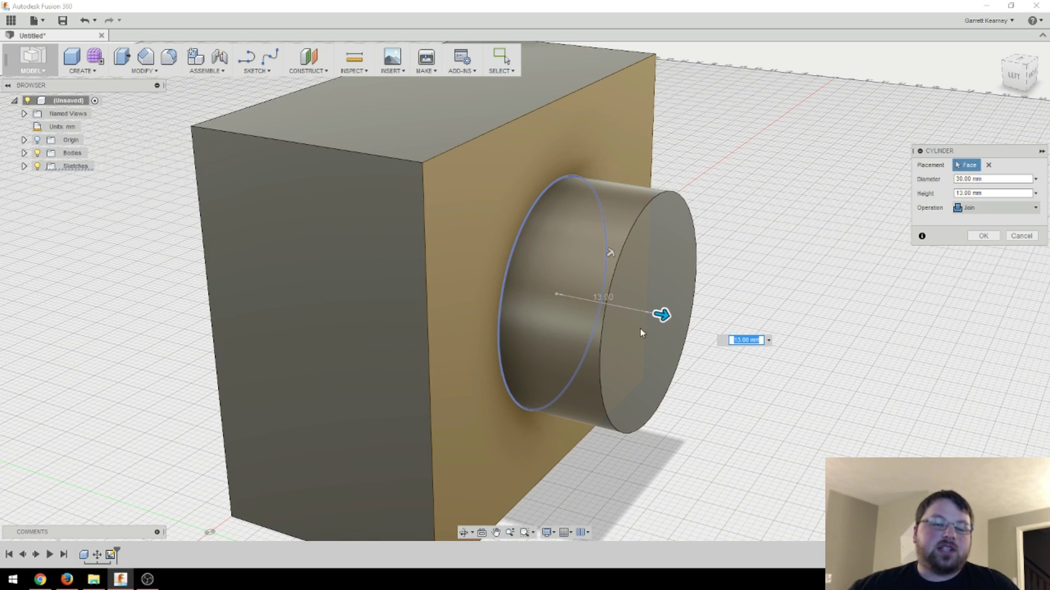
scroll(650, 325, "down", 2)
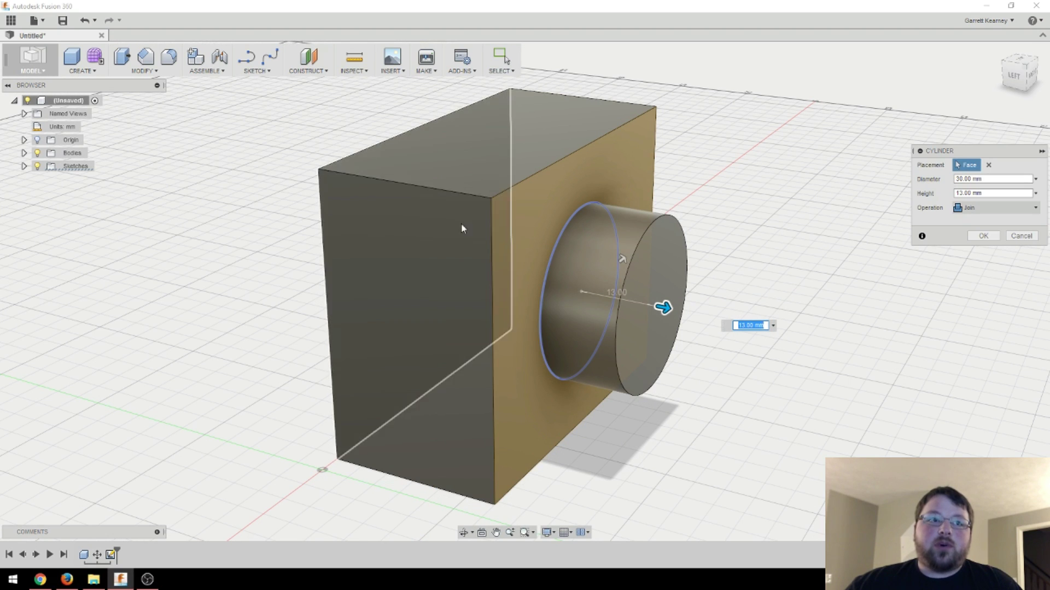
left_click(994, 210)
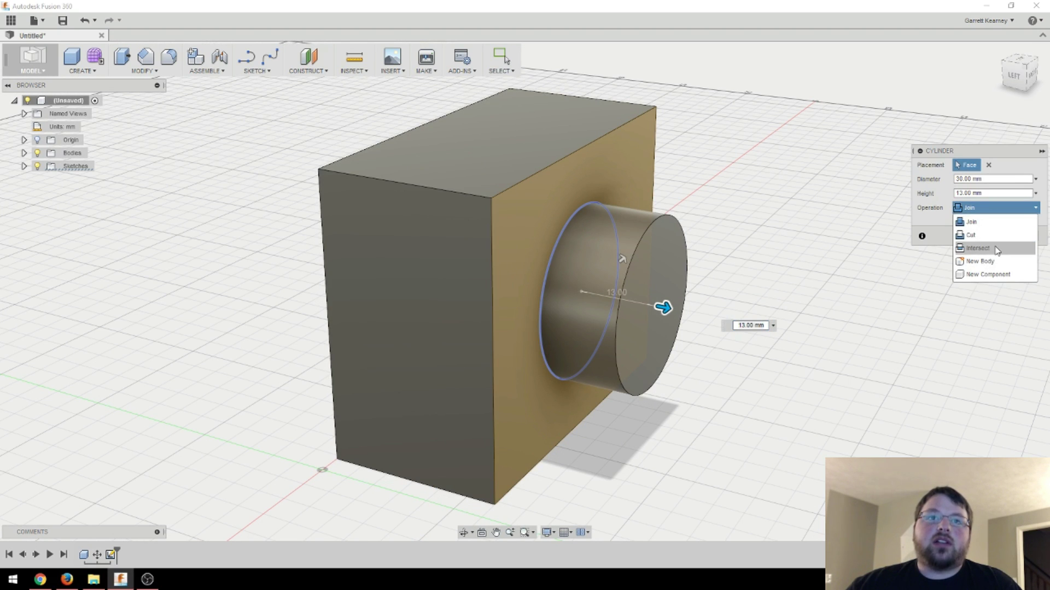
left_click(996, 262)
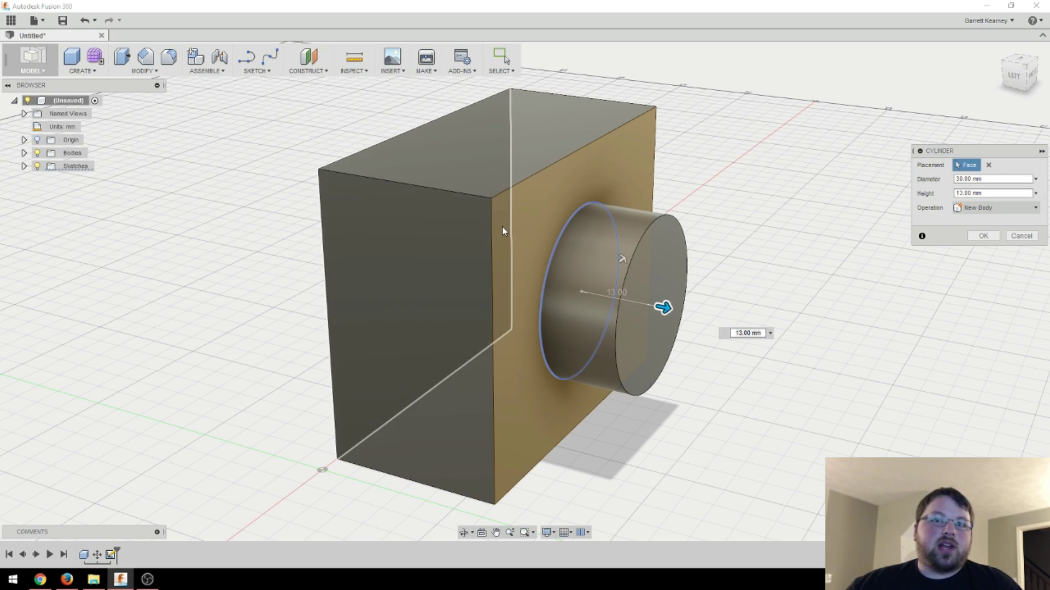
left_click(993, 210)
left_click(998, 210)
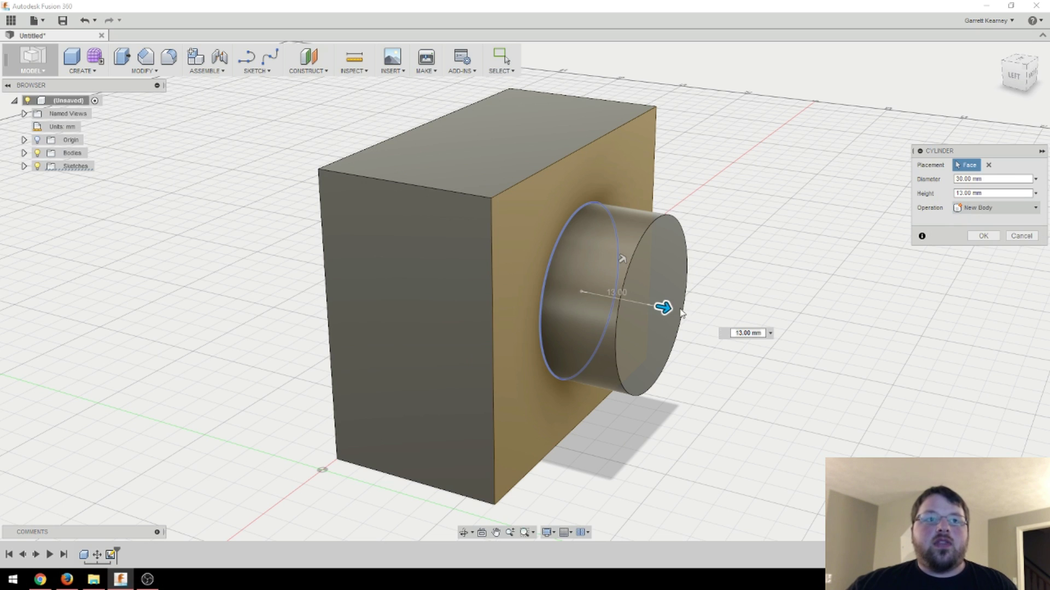
- Set the cylinder's height to -40 mm through the box with the Cut operation, and finish it
left_click_drag(664, 307, 398, 283)
left_click(984, 208)
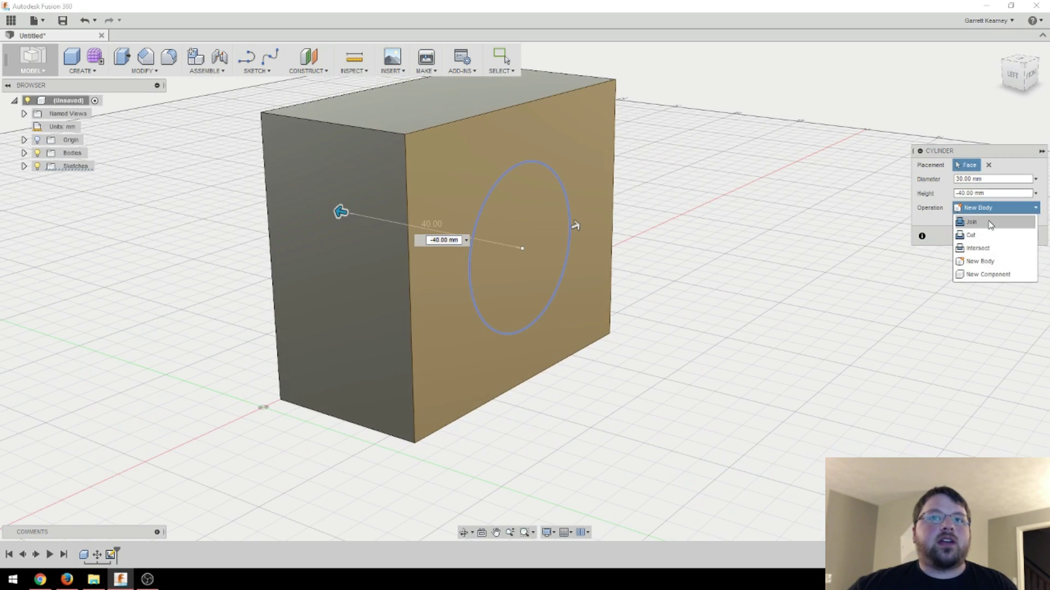
left_click(984, 235)
mouse_move(727, 249)
middle_mouse_down("shift")
mouse_move(687, 251)
mouse_move(724, 250)
middle_mouse_up("shift")
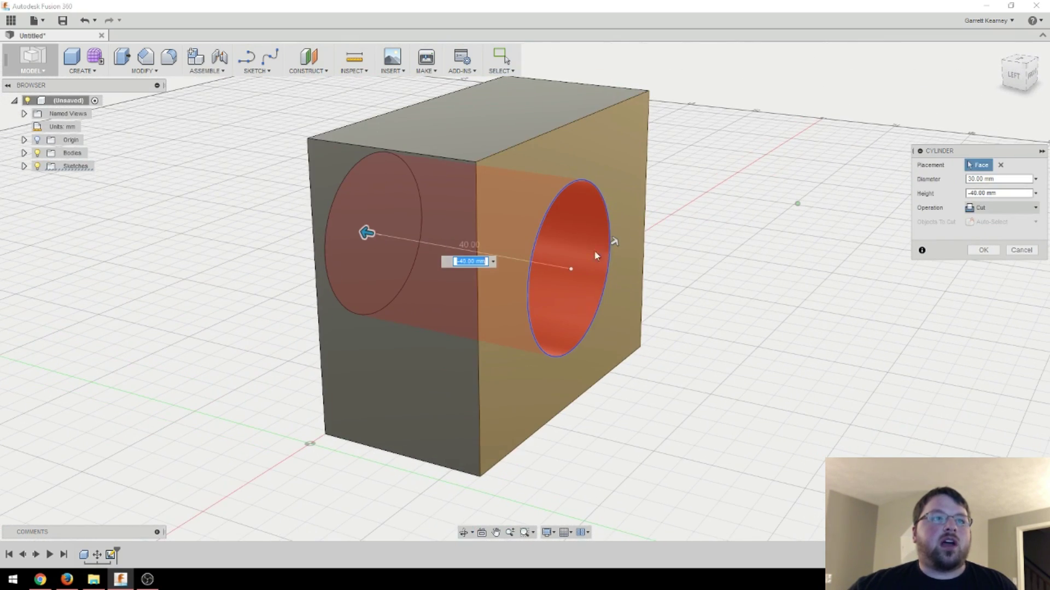
middle_click_drag(565, 251, 682, 222, "shift")
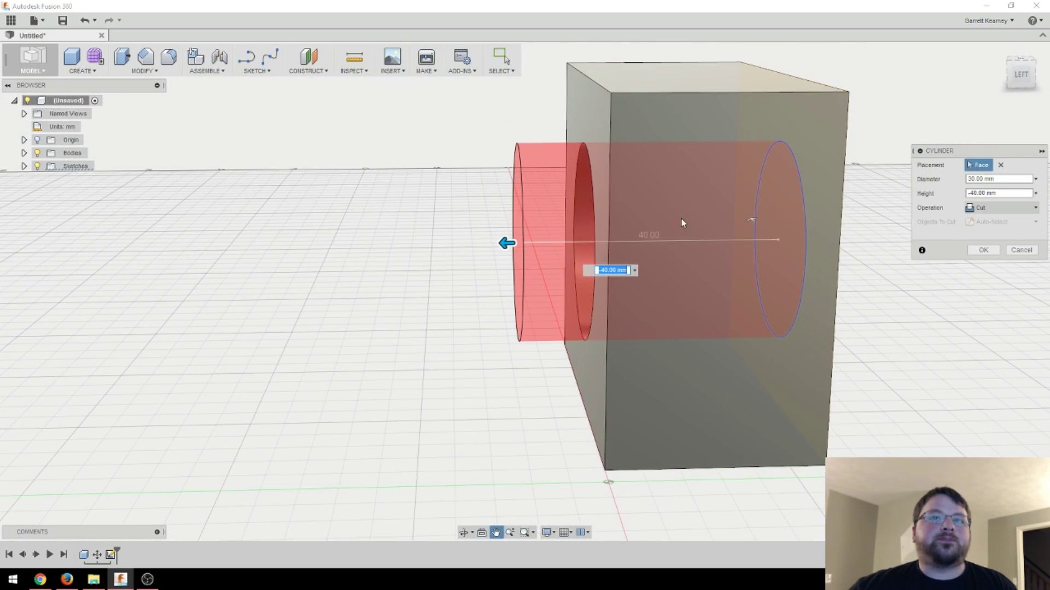
left_click(984, 251)
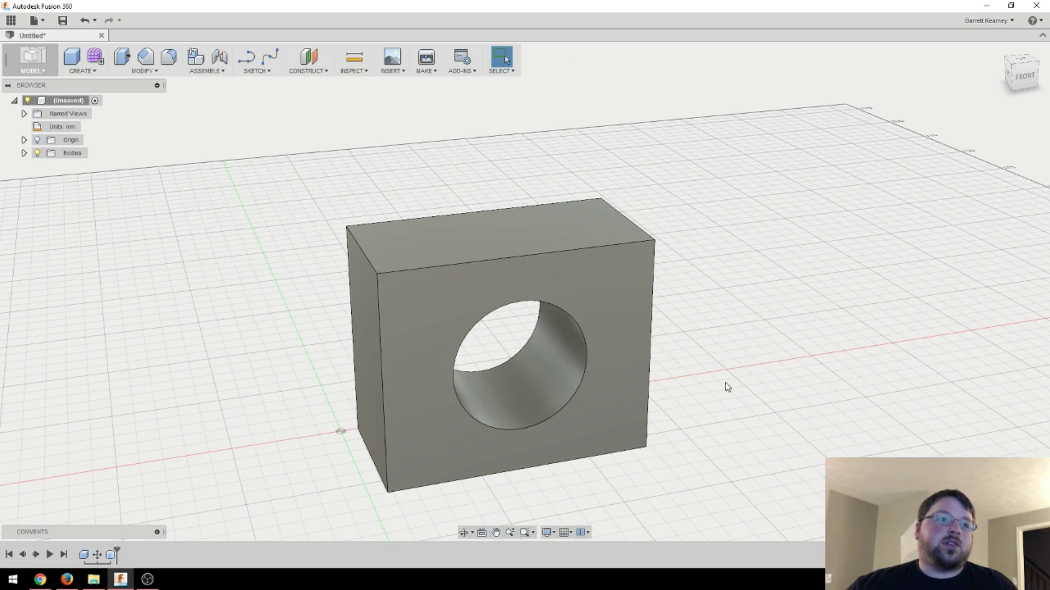
- Start a Sphere and place its centre in the middle of the box's bottom face
middle_click_drag(727, 387, 598, 304, "shift")
left_click(90, 74)
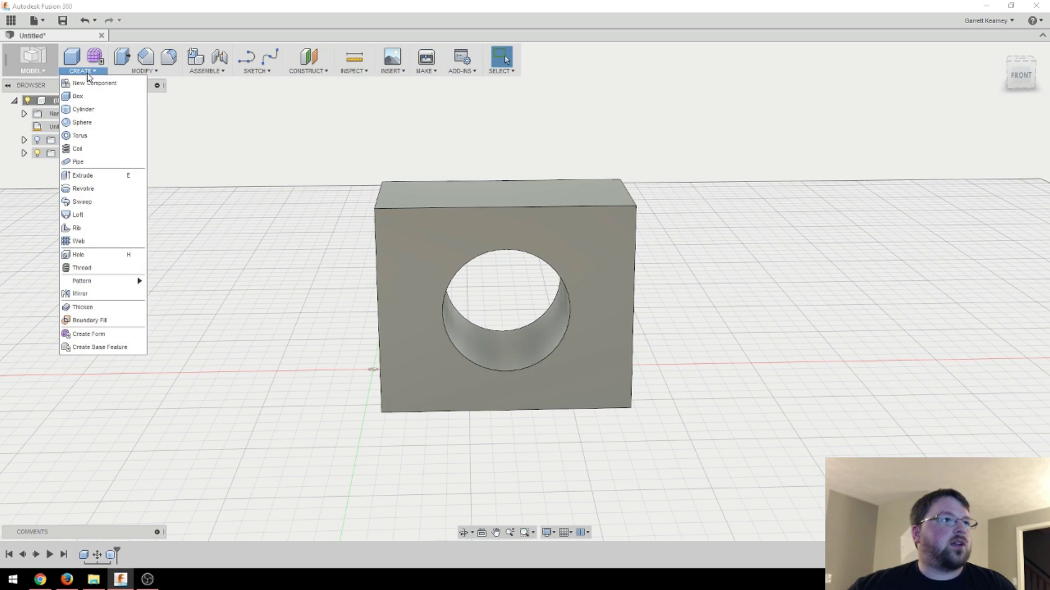
left_click(82, 122)
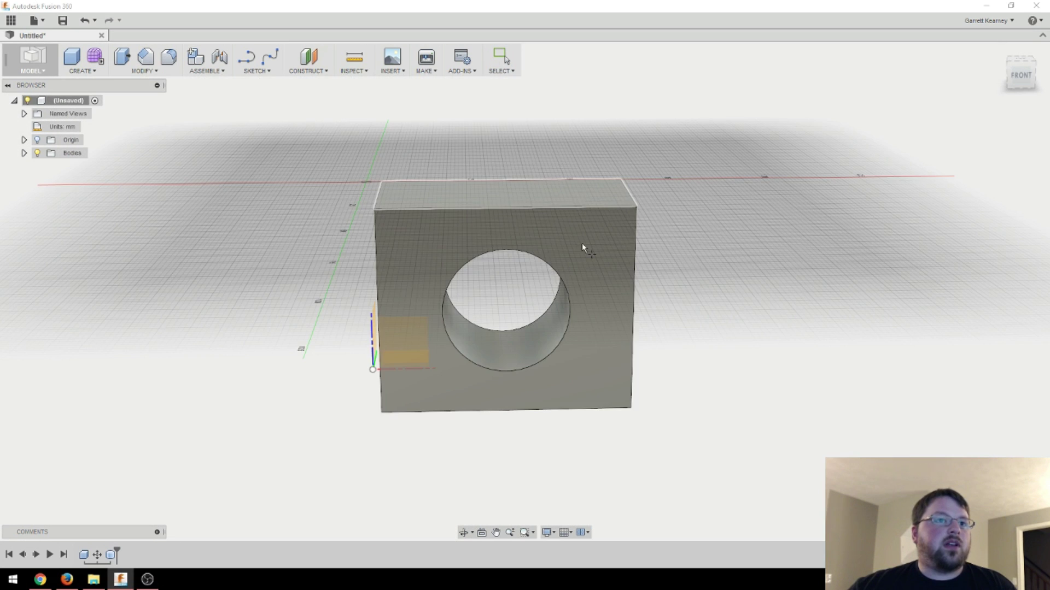
left_click(582, 247)
middle_click_drag(590, 371, 569, 410, "shift")
left_click(504, 408)
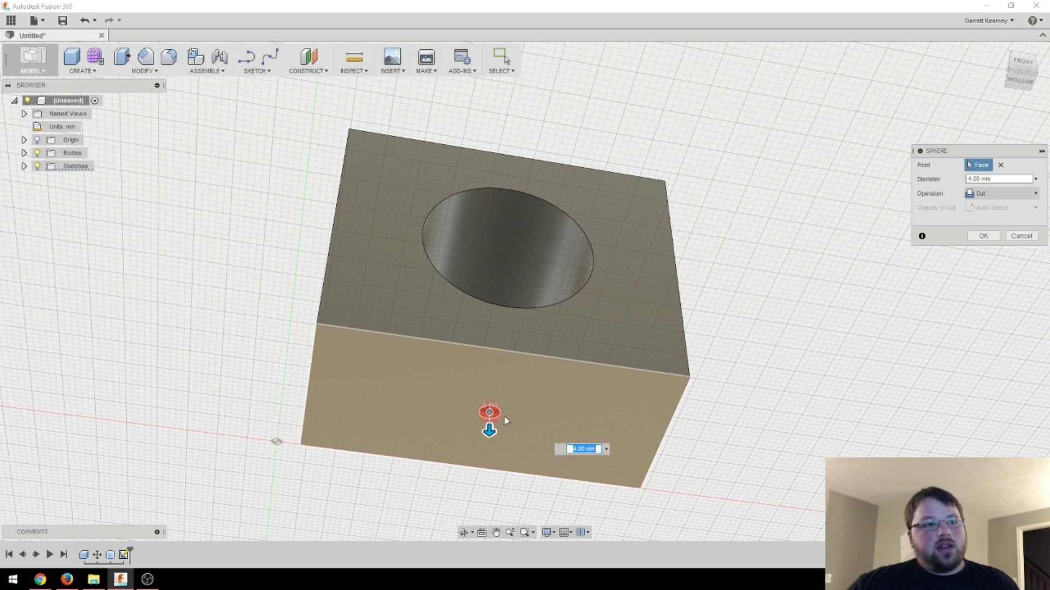
- Make the sphere a New Body with a diameter of 50 mm and finish it
scroll(537, 406, "up", 5)
scroll(583, 351, "up", 2)
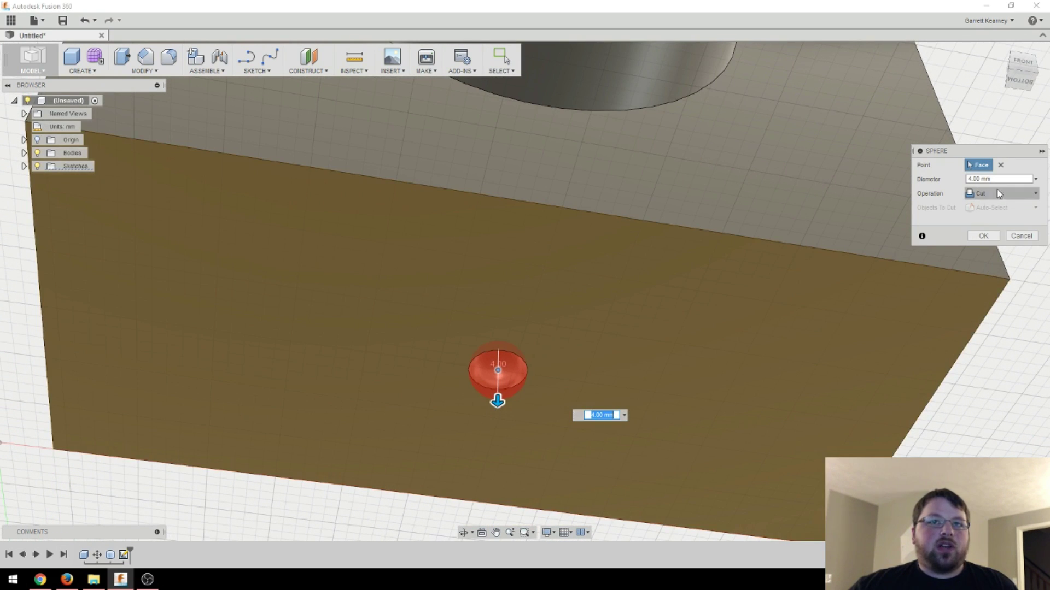
left_click(992, 196)
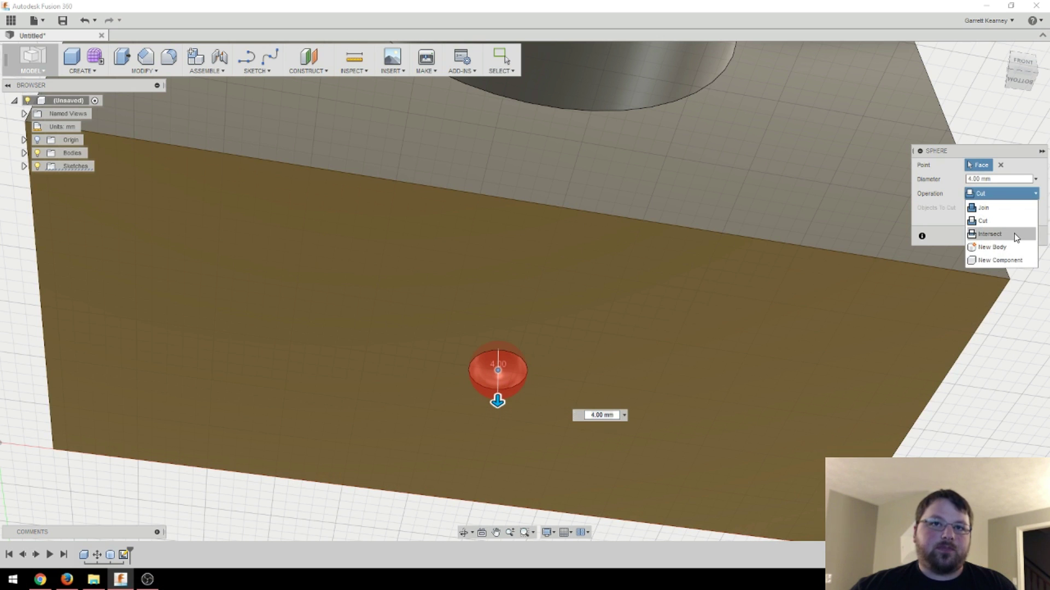
left_click(992, 247)
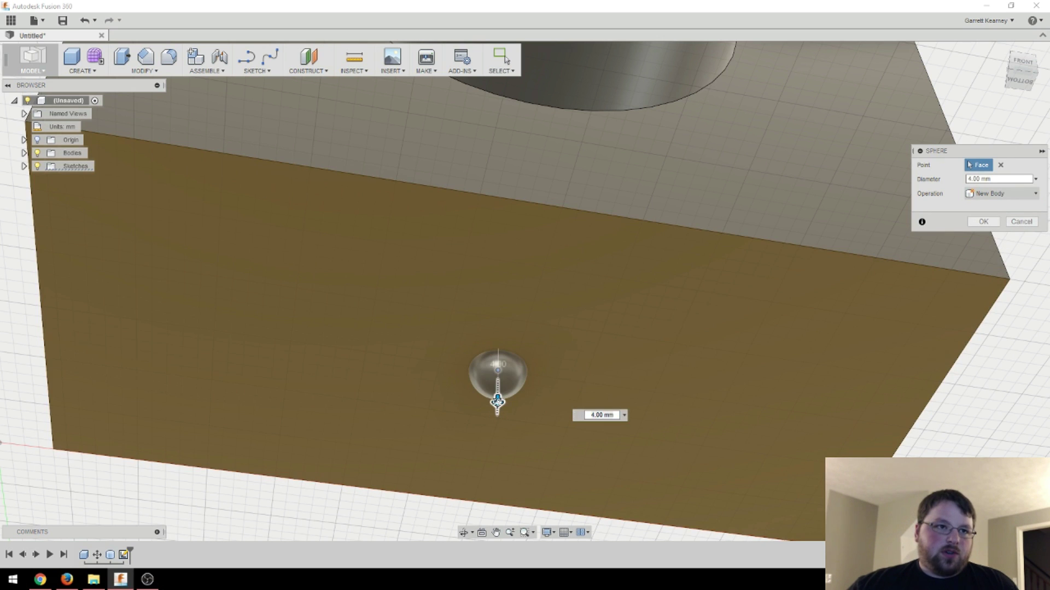
left_click_drag(496, 402, 494, 502)
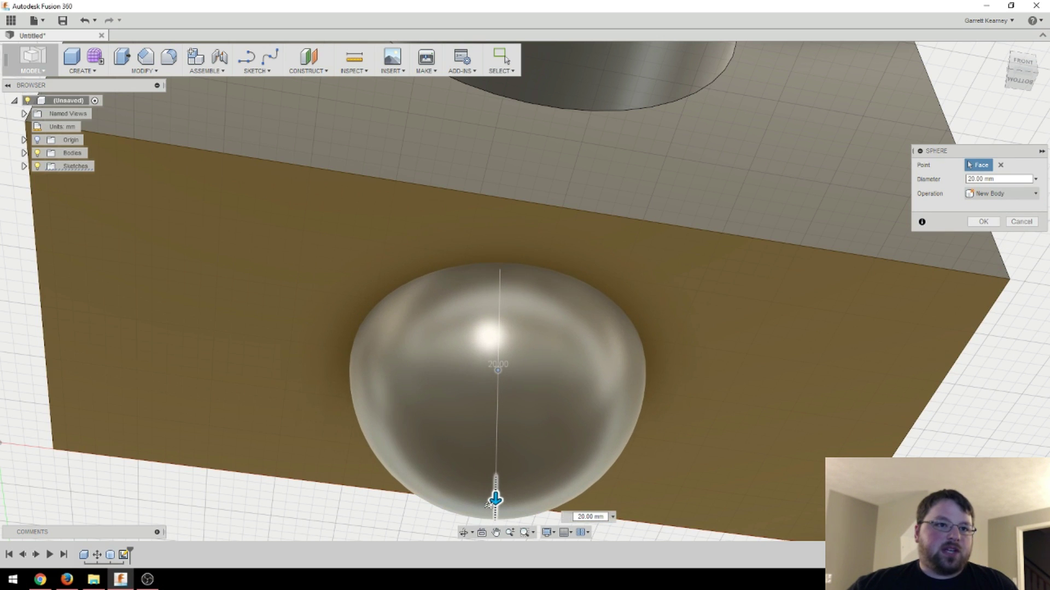
scroll(503, 410, "down", 3)
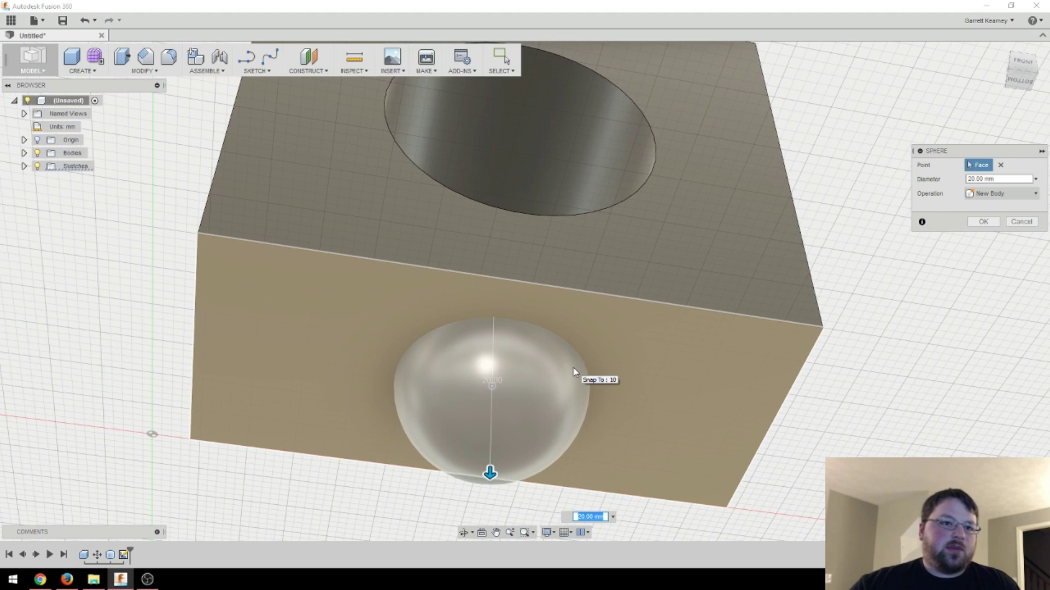
type("50")
key("Return")
- Examine which entry in the list of bodies is the box and which is the sphere by selecting each
middle_click_drag(575, 372, 687, 352, "shift")
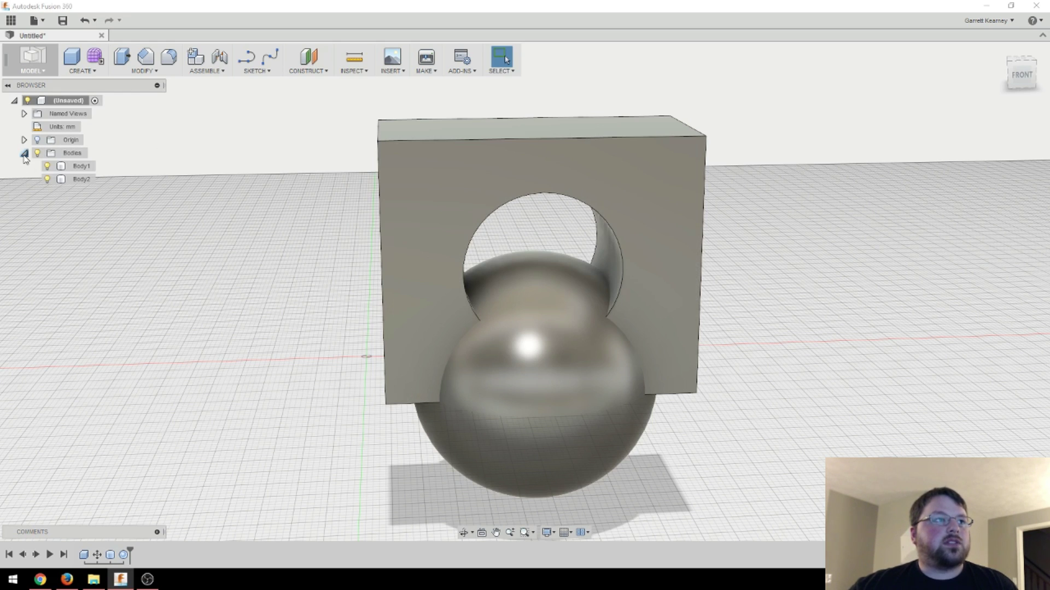
left_click(81, 168)
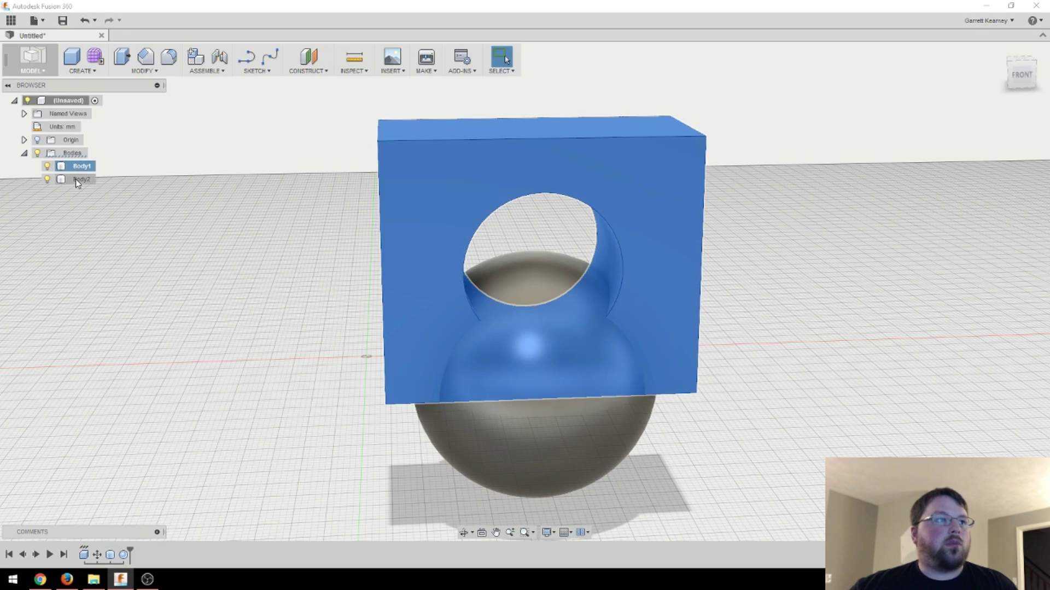
left_click(561, 403)
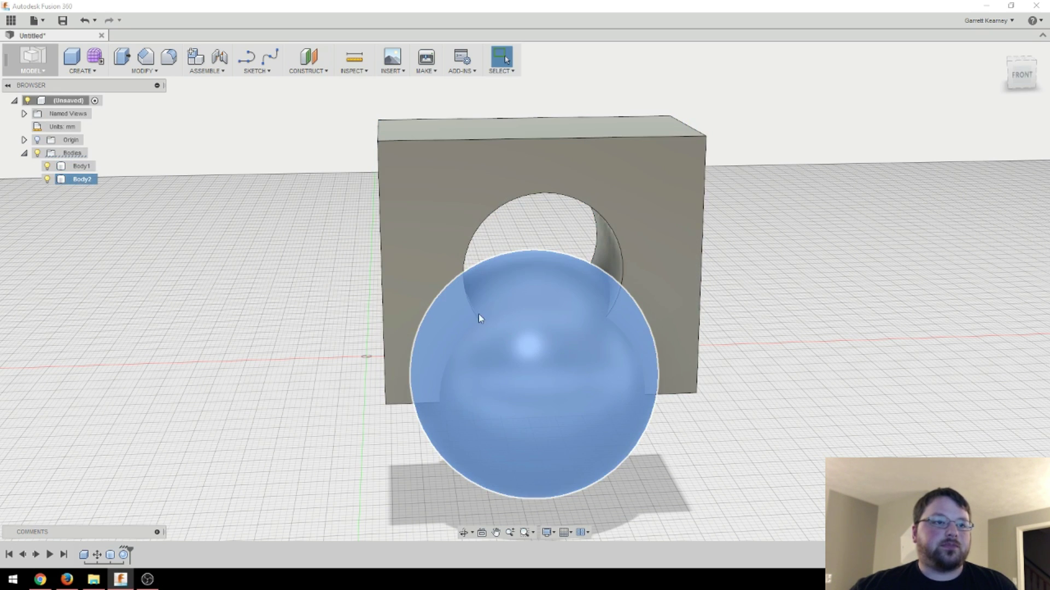
right_click(85, 180)
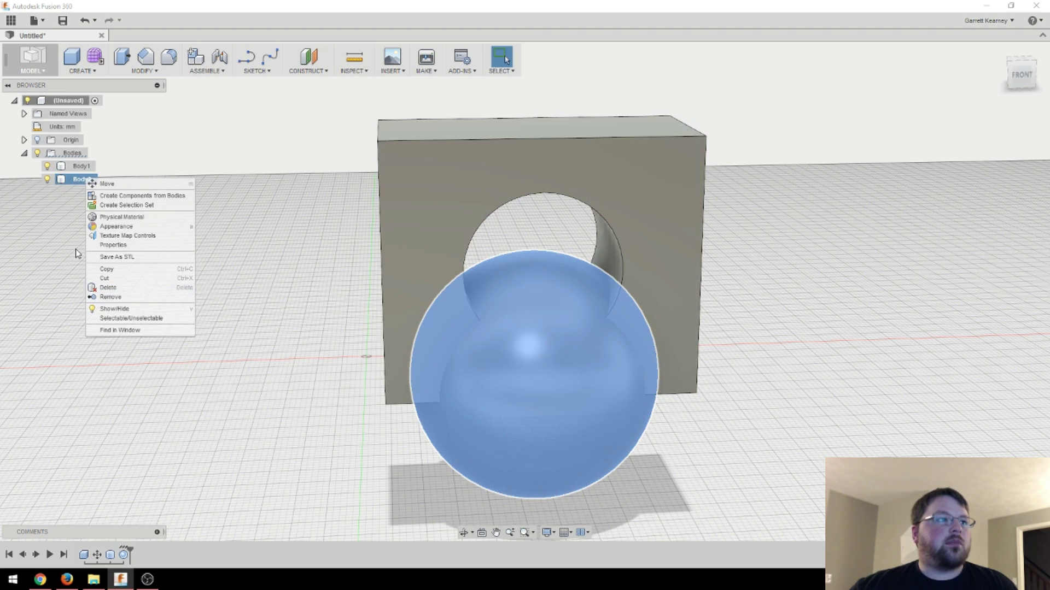
left_click(82, 179)
double_click(83, 179)
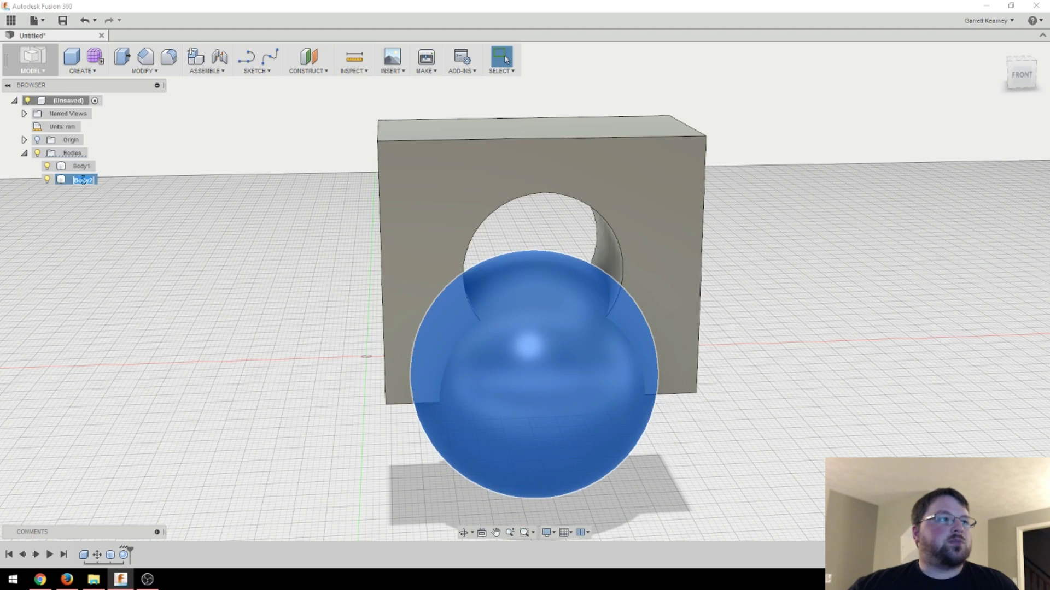
left_click(127, 228)
- Move the sphere body 64 mm in Y, up over the box, and 24 mm in Z towards the box's right end
left_click(547, 328)
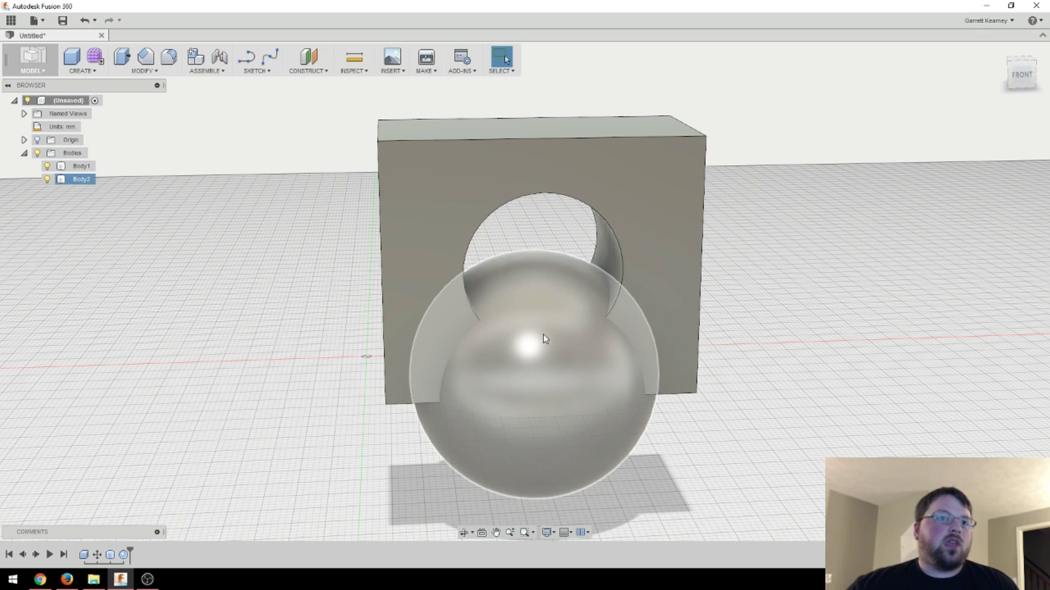
right_click(556, 319)
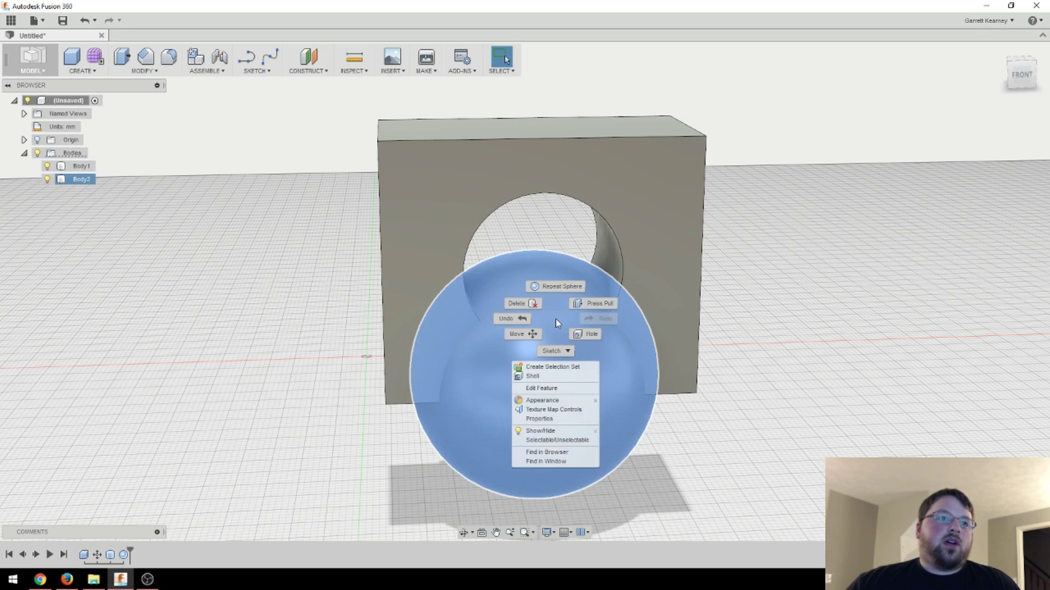
left_click(551, 313)
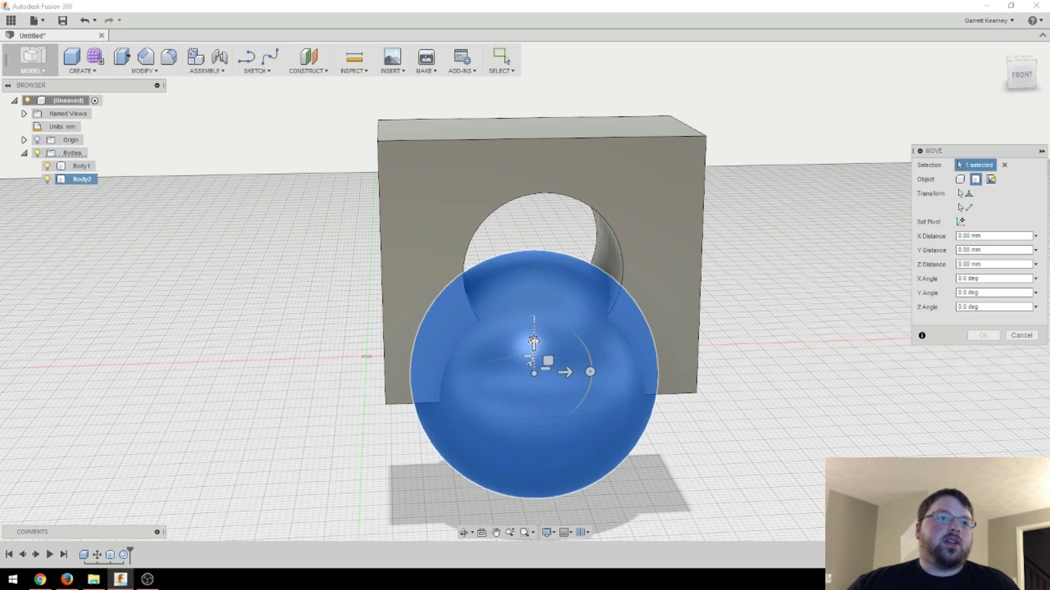
left_click_drag(533, 342, 542, 27)
scroll(542, 146, "down", 2)
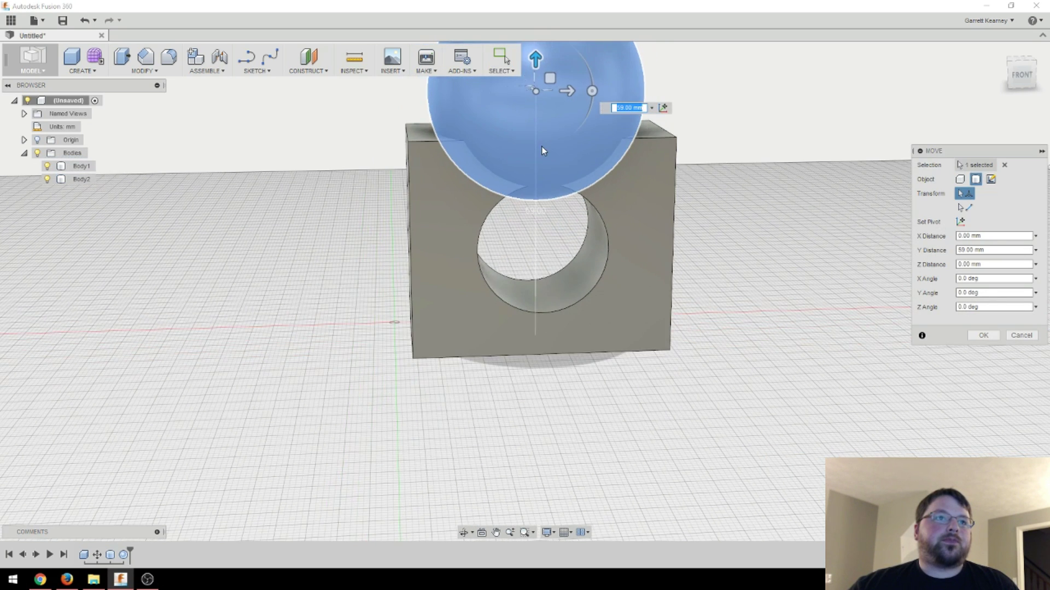
middle_click_drag(542, 147, 516, 295)
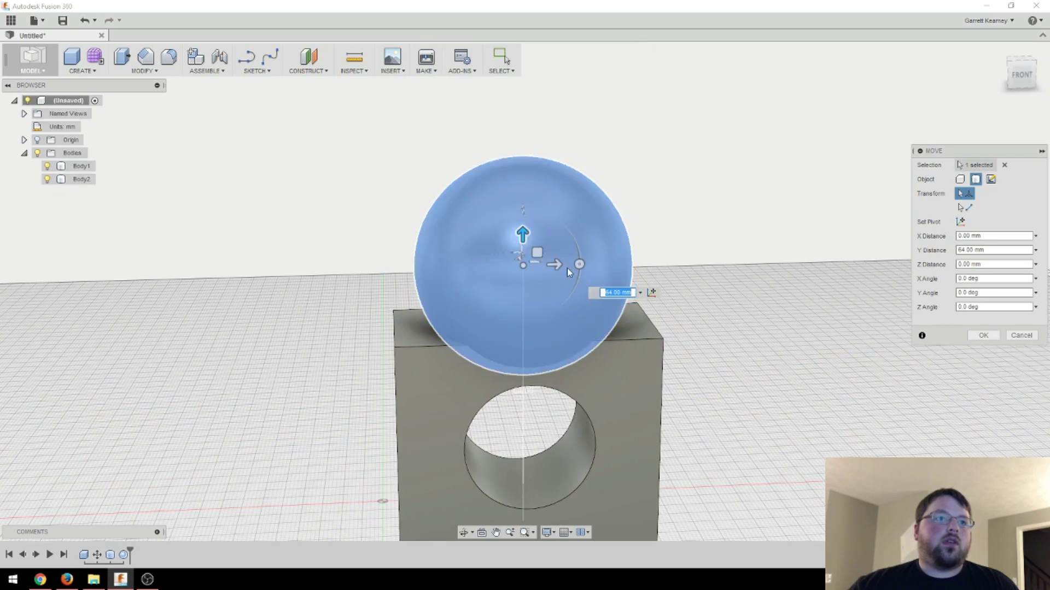
left_click_drag(558, 266, 660, 272)
mouse_move(631, 372)
middle_mouse_down("shift")
mouse_move(587, 334)
mouse_move(620, 373)
middle_mouse_up("shift")
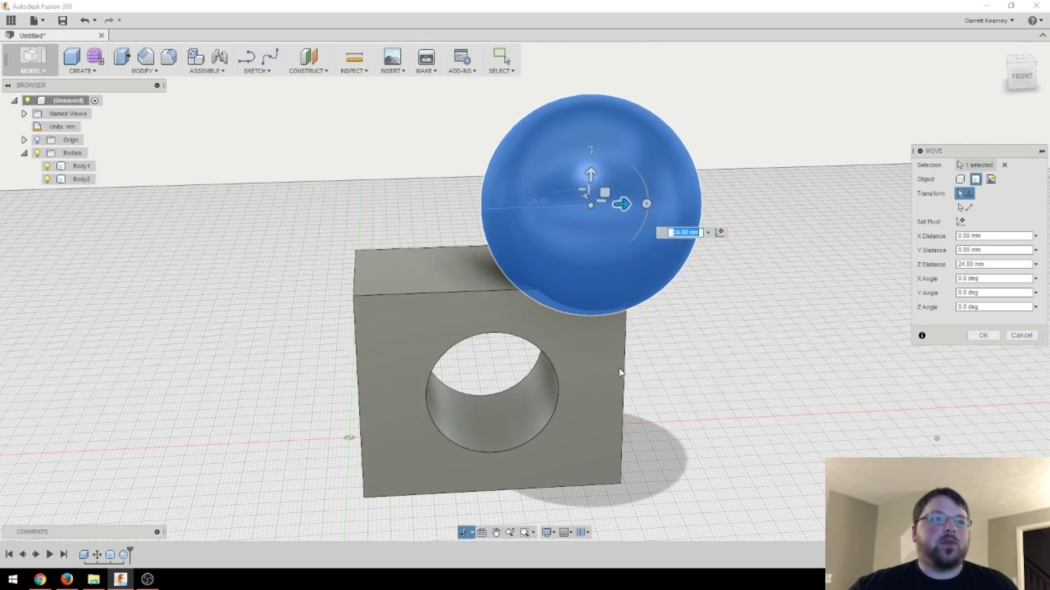
left_click(983, 335)
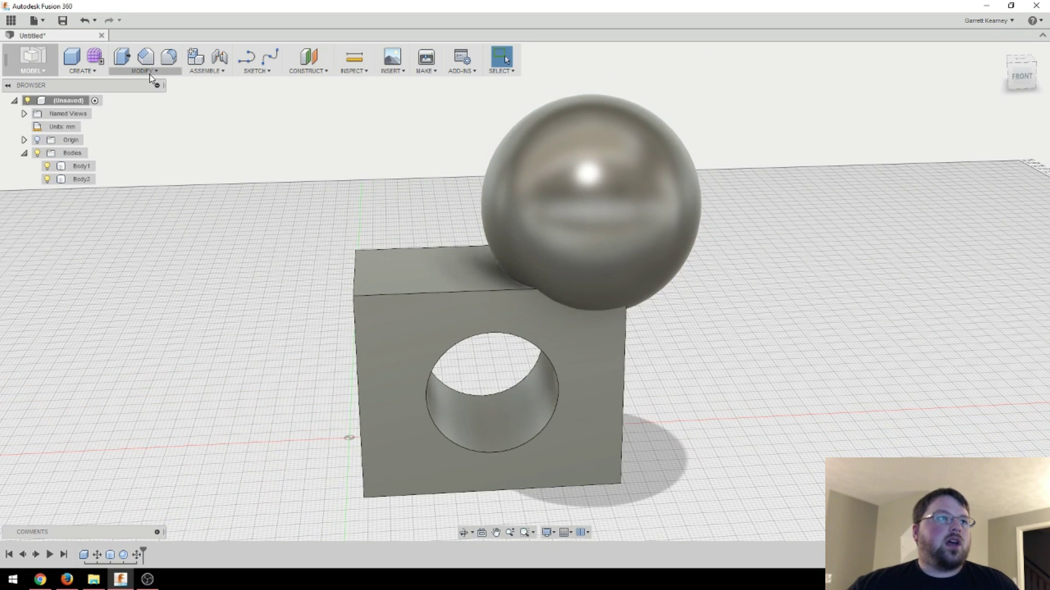
- Try joining the bodies with Combine, using the sphere as target and the box as tool, check the merged body, and undo it
left_click(150, 73)
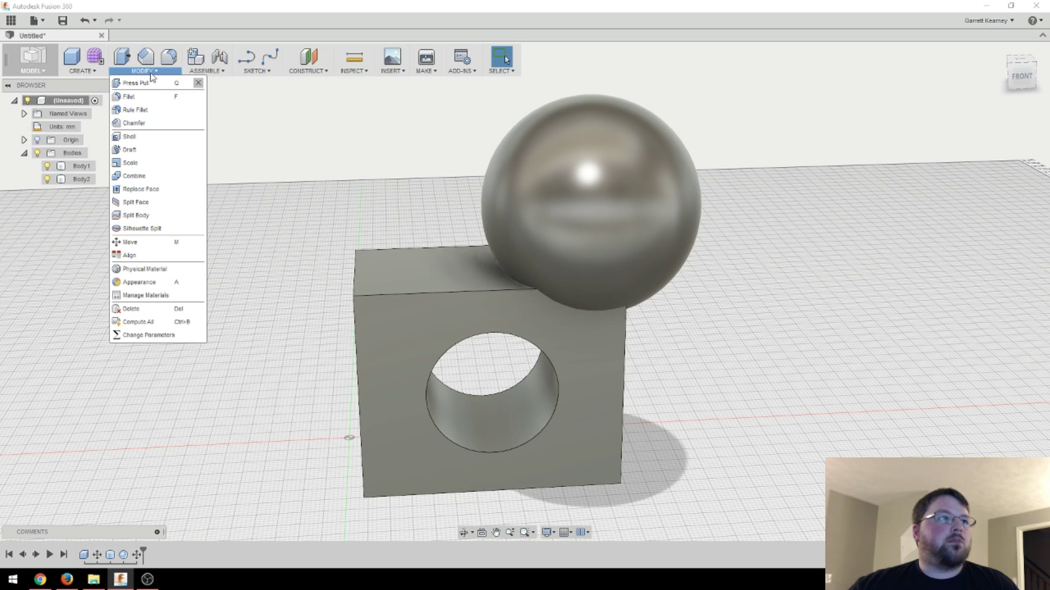
left_click(134, 176)
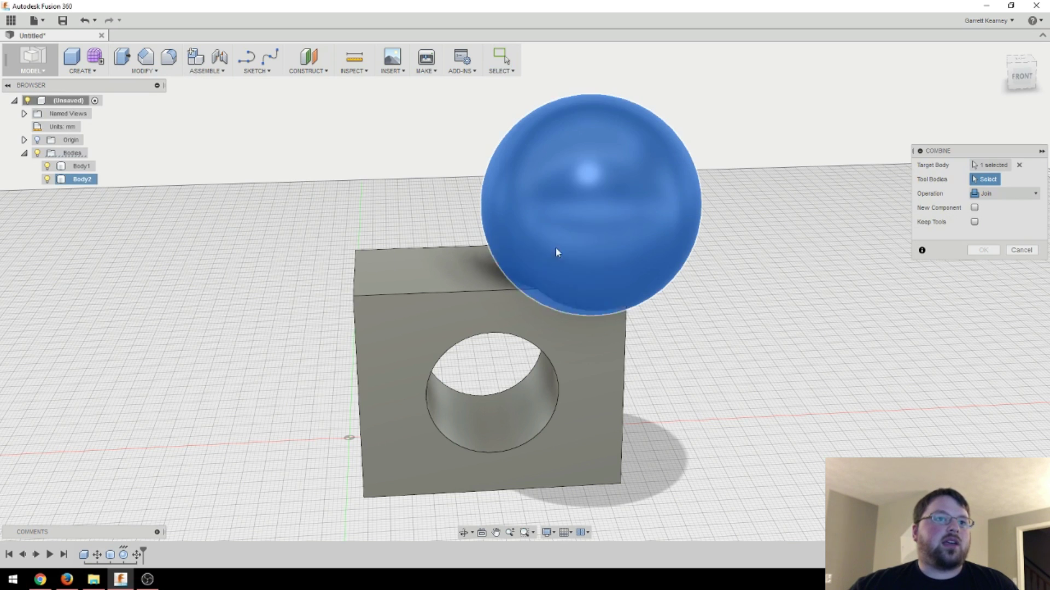
left_click(572, 216)
left_click(421, 290)
left_click(983, 250)
mouse_move(714, 337)
middle_mouse_down("shift")
mouse_move(743, 304)
mouse_move(644, 304)
mouse_move(720, 339)
middle_mouse_up("shift")
left_click(81, 166)
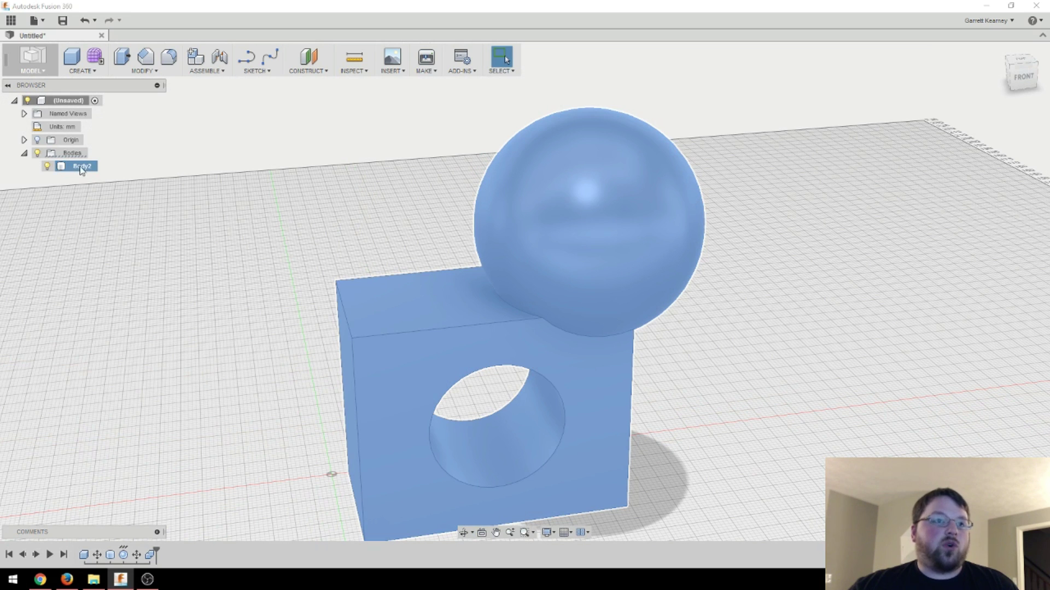
left_click(245, 275)
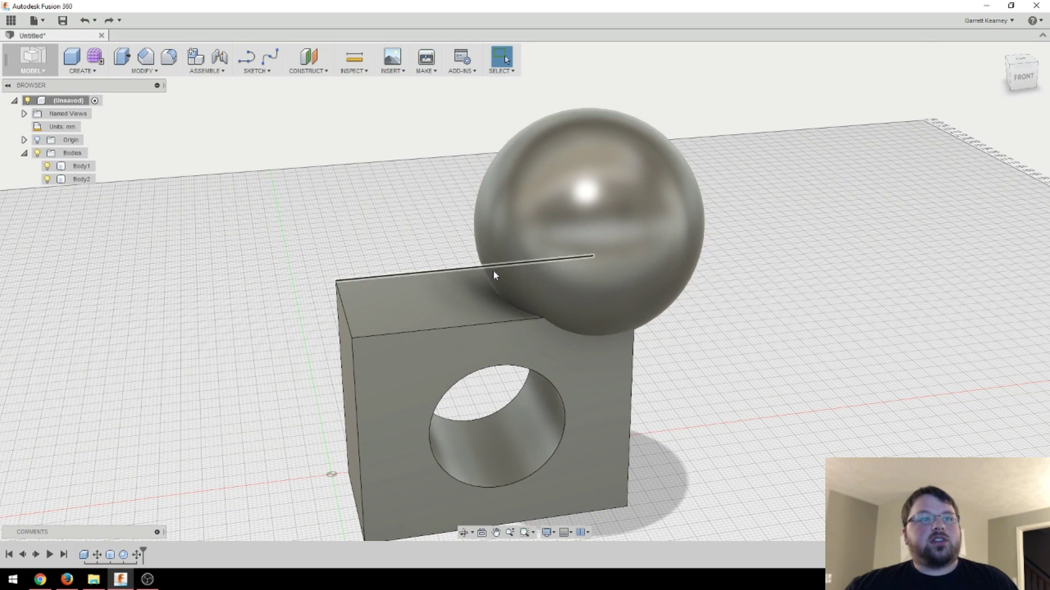
- Try cutting the sphere out of the box with Combine, using the box as target, inspect the cavity, and undo it
left_click(143, 70)
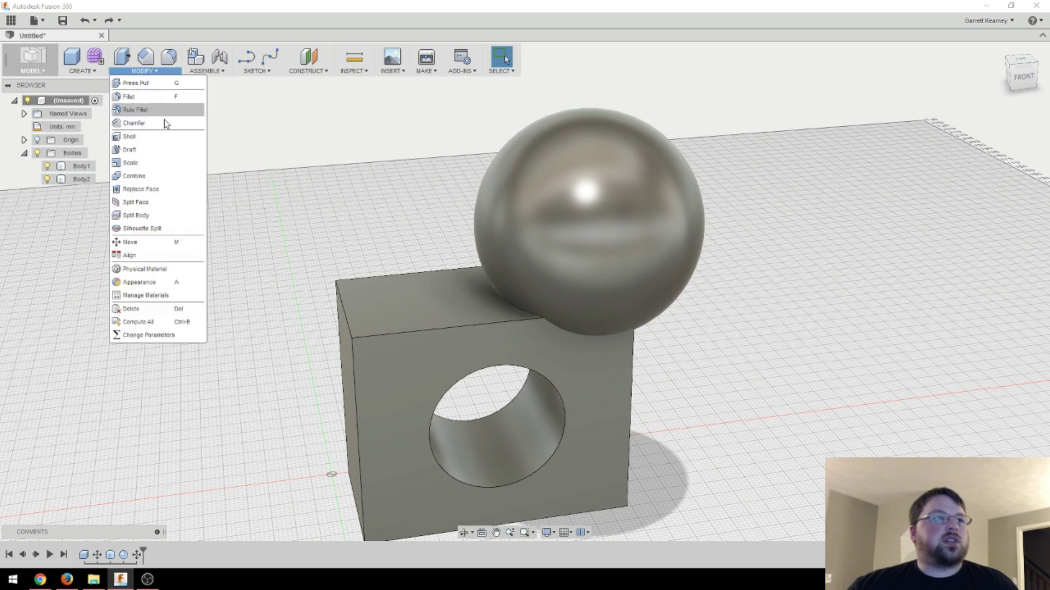
left_click(138, 176)
left_click(438, 325)
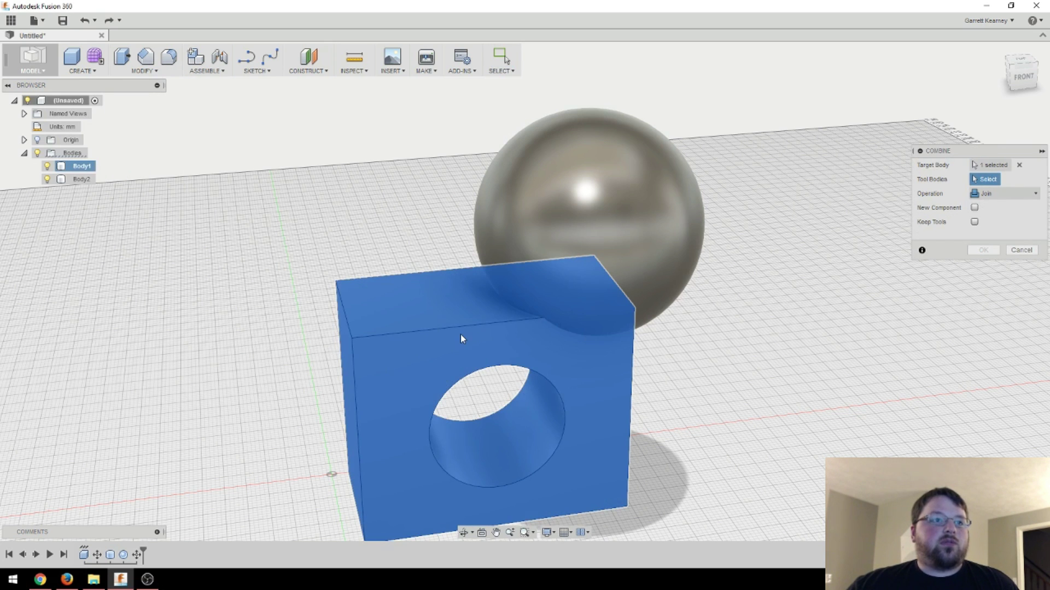
left_click(610, 200)
left_click(610, 194)
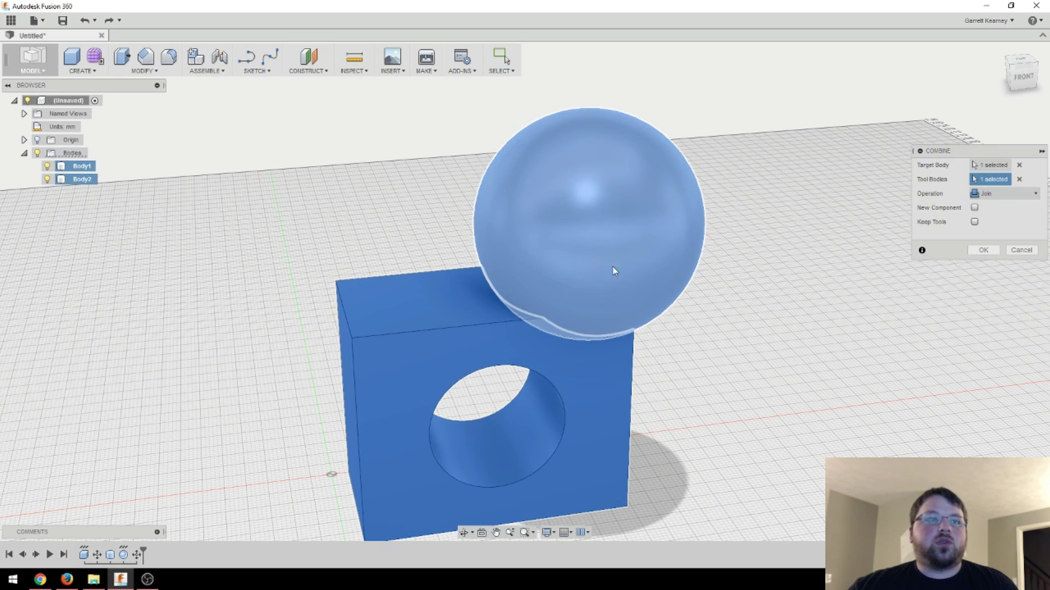
left_click(1002, 194)
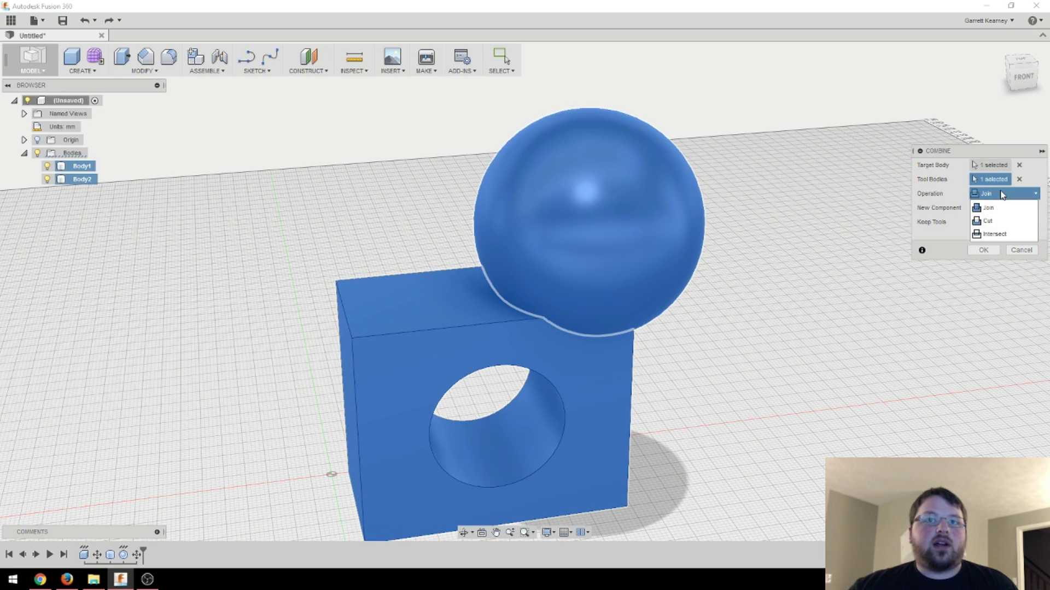
left_click(994, 222)
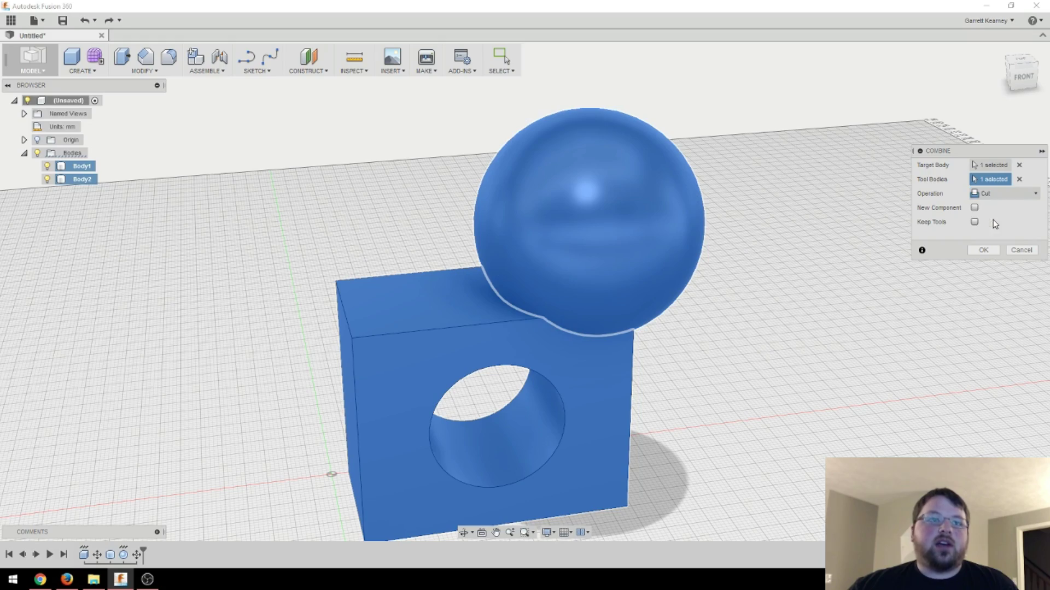
left_click(984, 250)
middle_click_drag(786, 350, 762, 391, "shift")
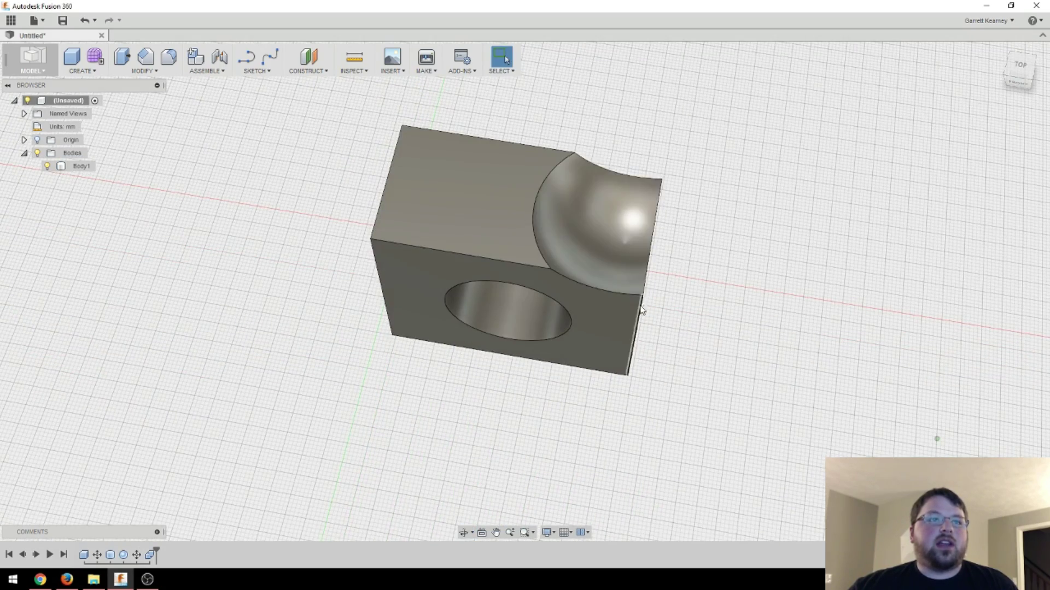
middle_click_drag(637, 306, 647, 261, "shift")
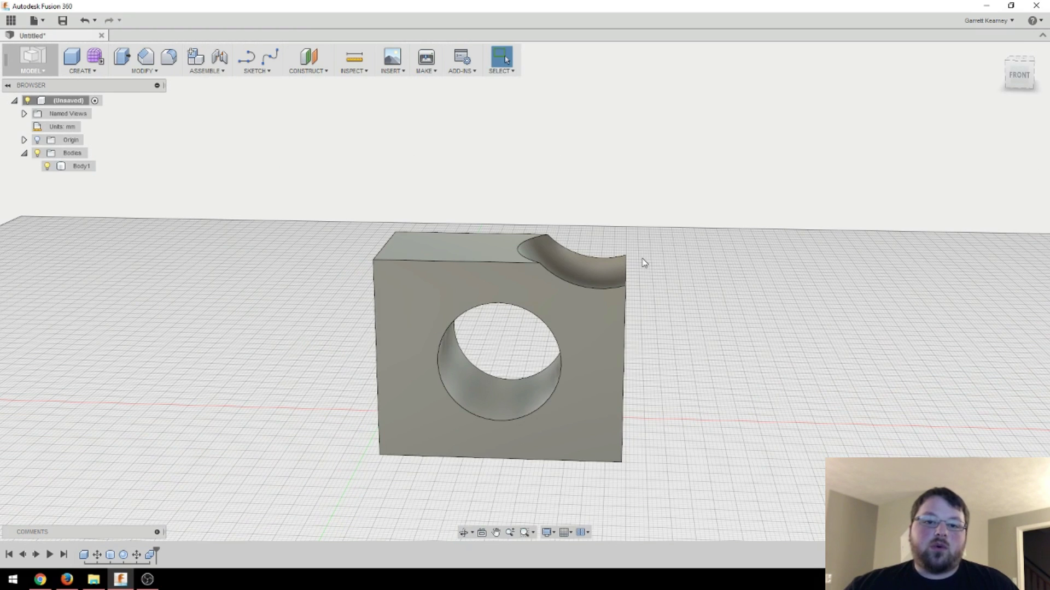
key("ctrl+z")
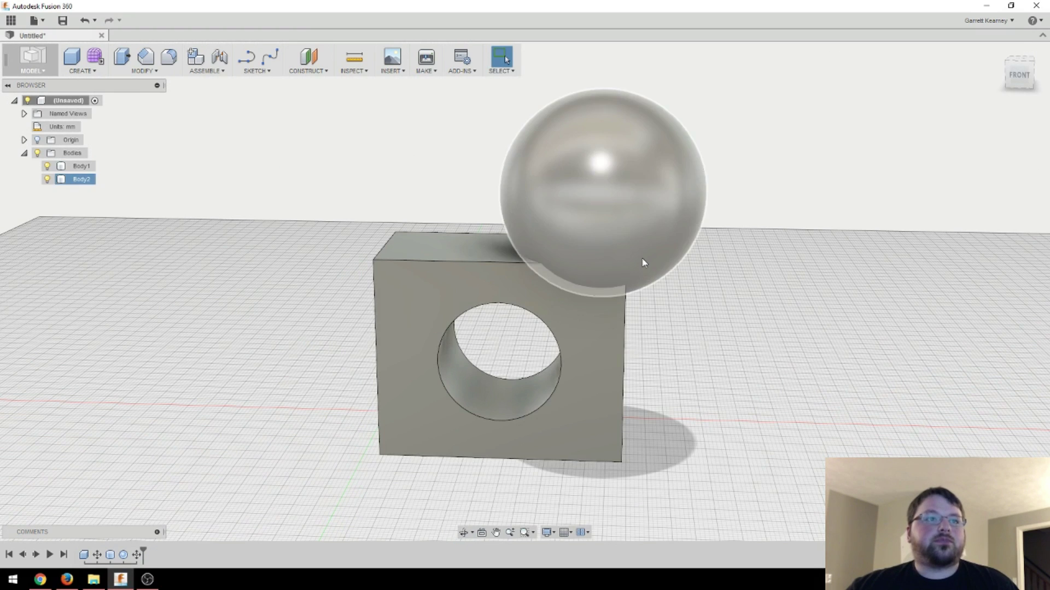
- Try the Intersect operation of Combine with the box as target and the sphere as tool, inspect the remaining piece, and undo it
left_click(143, 71)
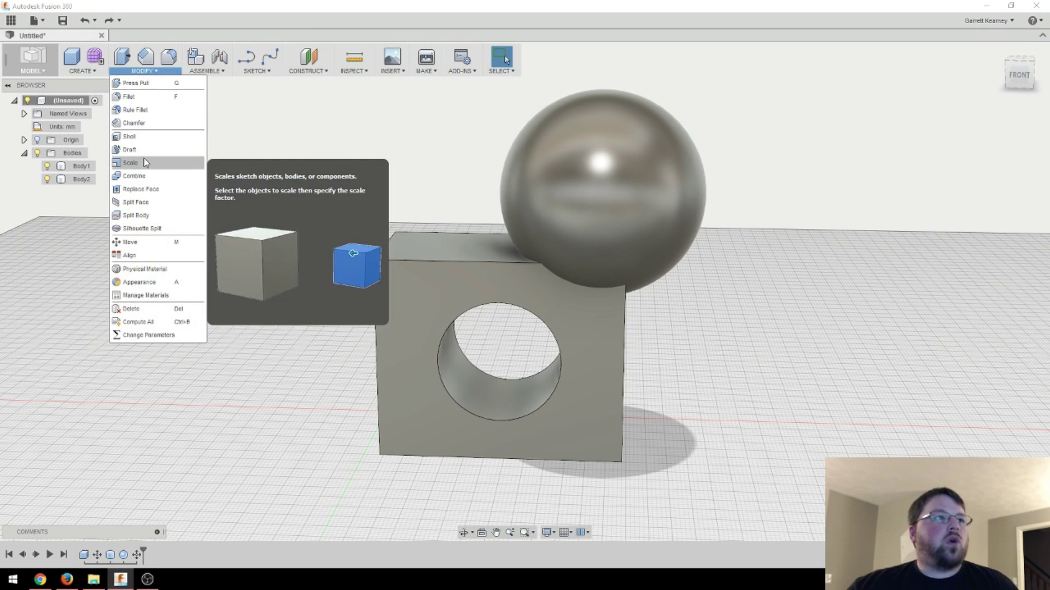
left_click(144, 176)
left_click(474, 285)
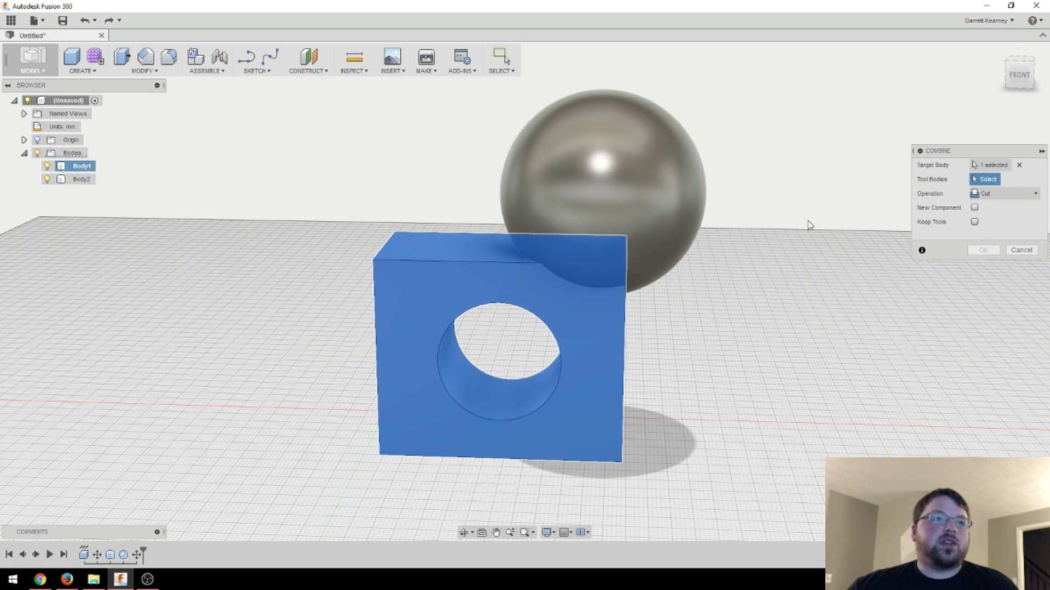
left_click(691, 180)
left_click(1005, 193)
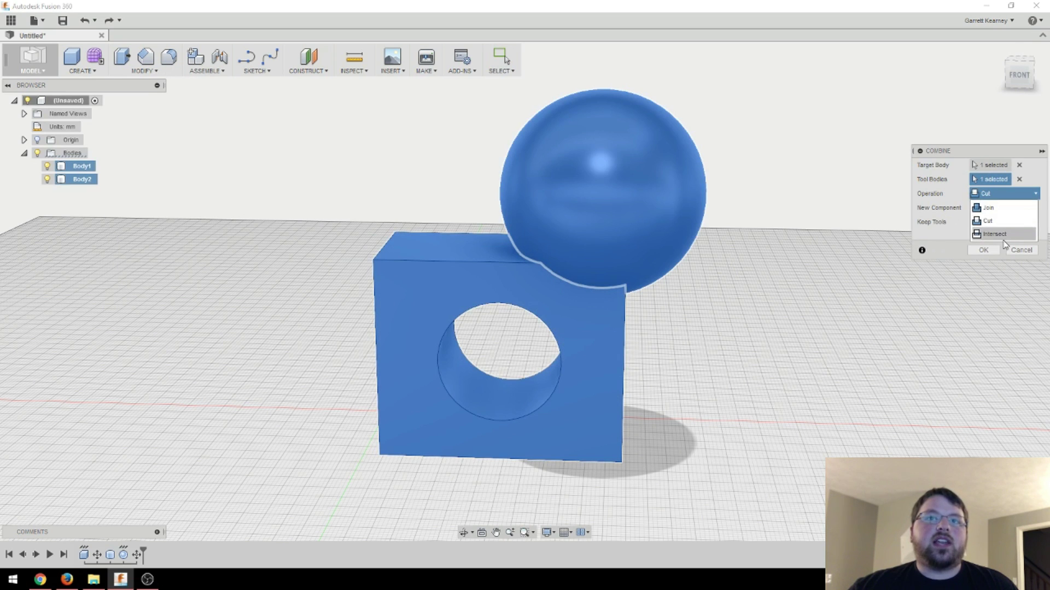
left_click(1005, 234)
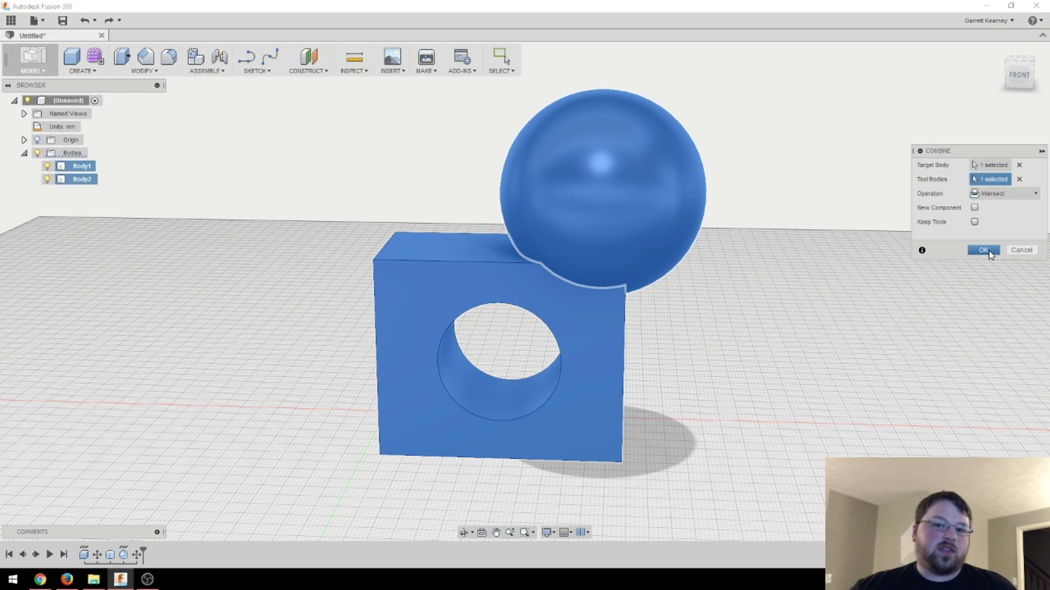
left_click(983, 251)
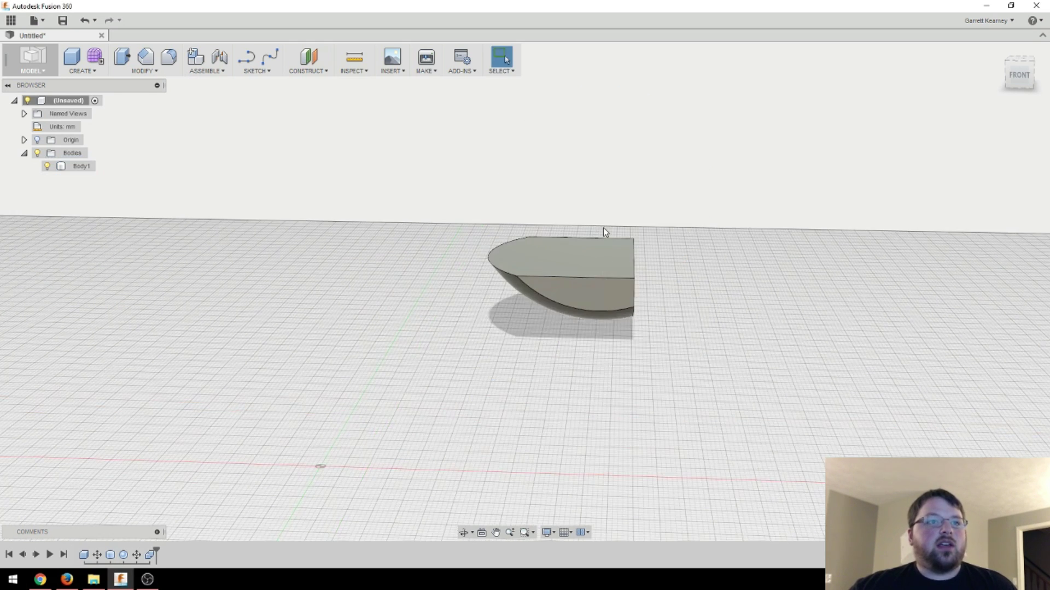
middle_click_drag(602, 228, 611, 336, "shift")
key("Escape")
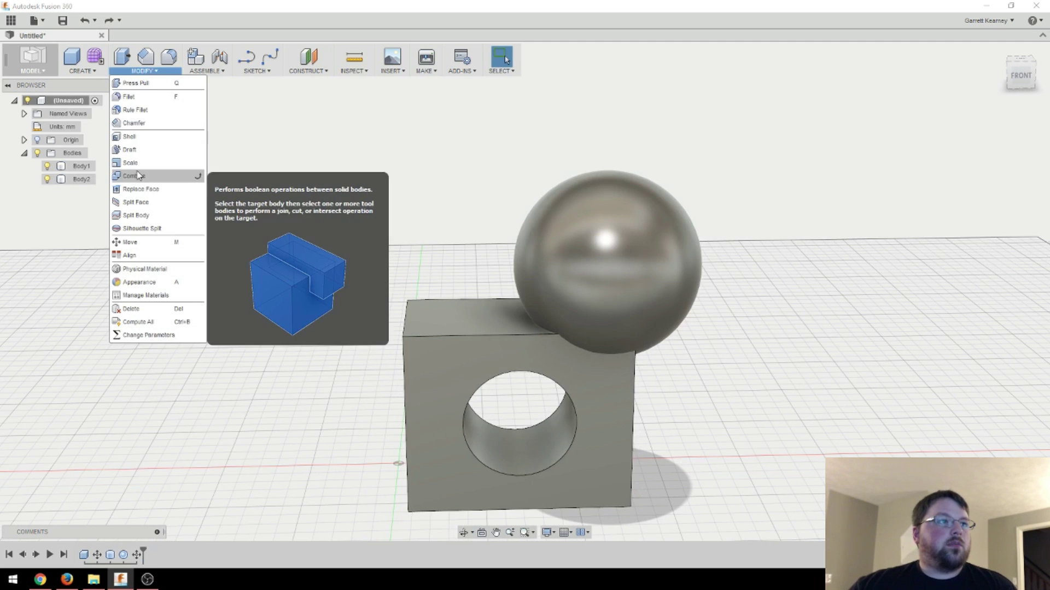
- Join the bodies with Combine, using the box as target body and the sphere as tool body
left_click(134, 170)
left_click(501, 374)
left_click(984, 194)
left_click(1011, 207)
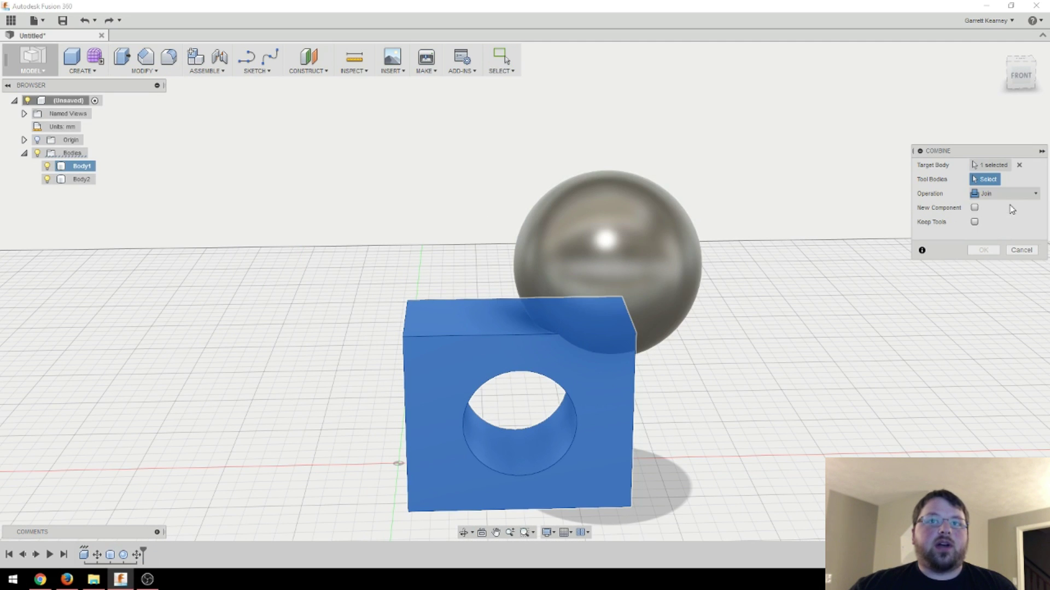
left_click(611, 265)
left_click(983, 250)
scroll(596, 412, "down", 3)
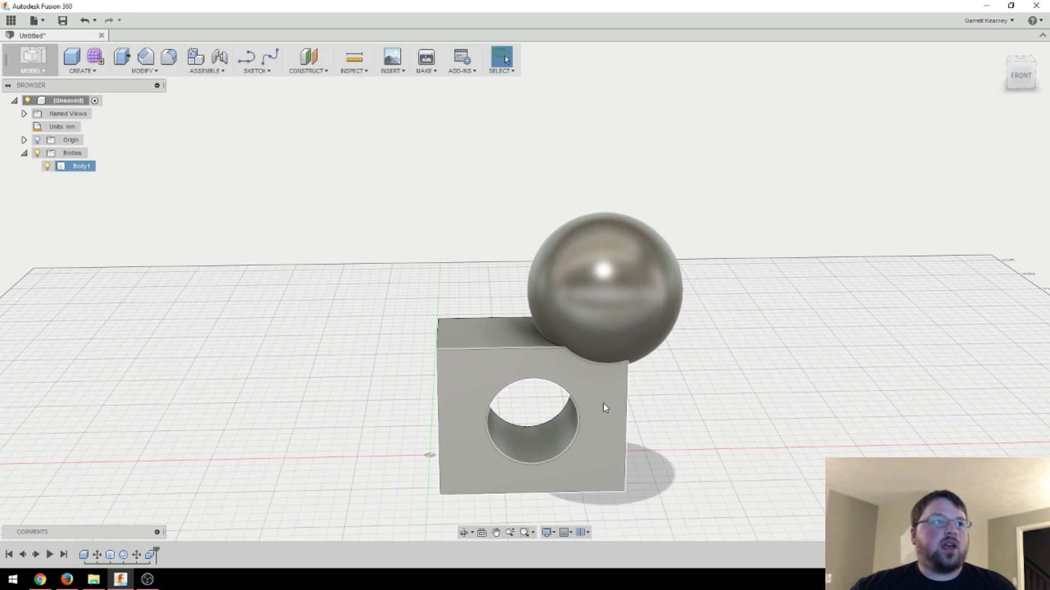
middle_click_drag(741, 438, 759, 395, "shift")
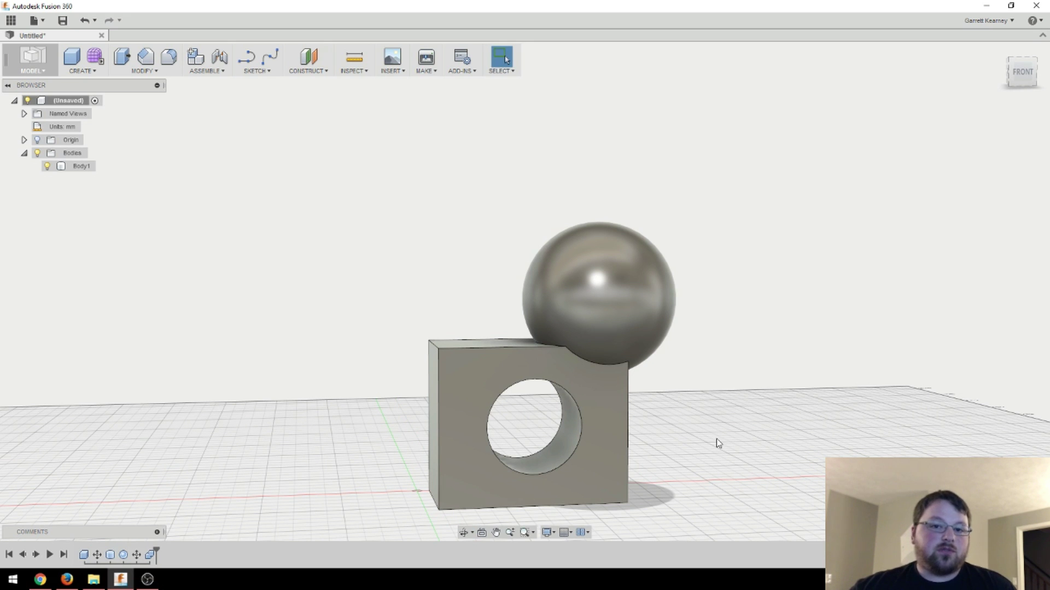
middle_click_drag(723, 476, 720, 481, "shift")
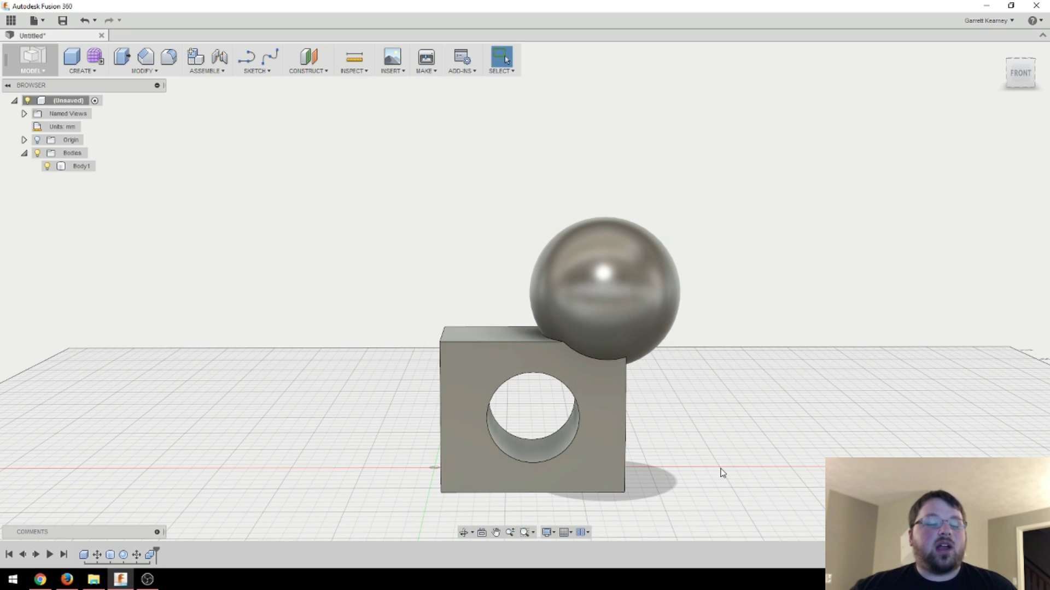
scroll(723, 471, "down", 1)
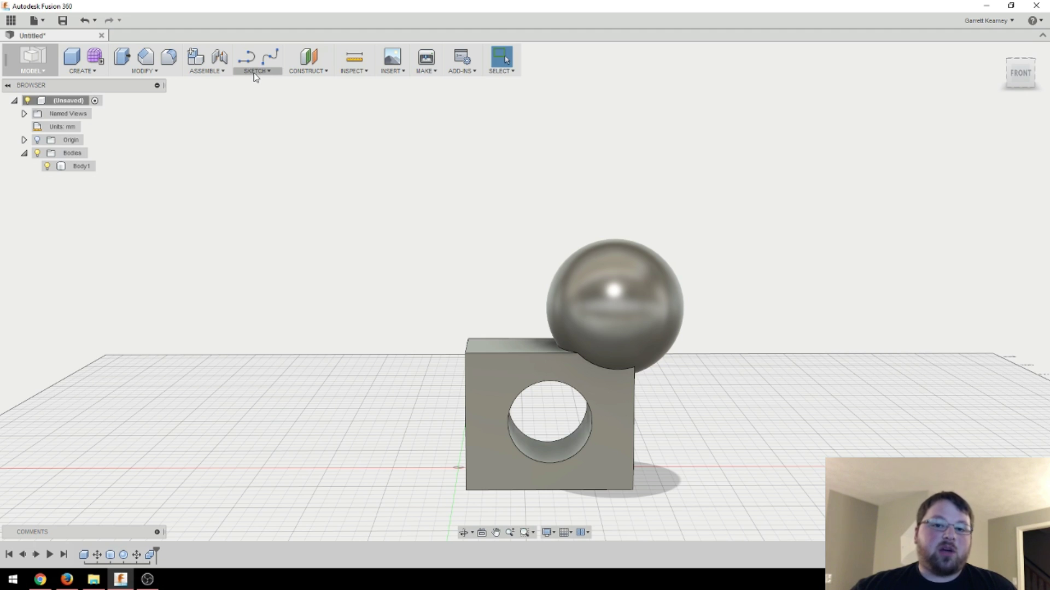
left_click(484, 369)
middle_click_drag(484, 369, 690, 417)
scroll(690, 418, "down", 1)
key("Escape")
scroll(692, 411, "up", 2)
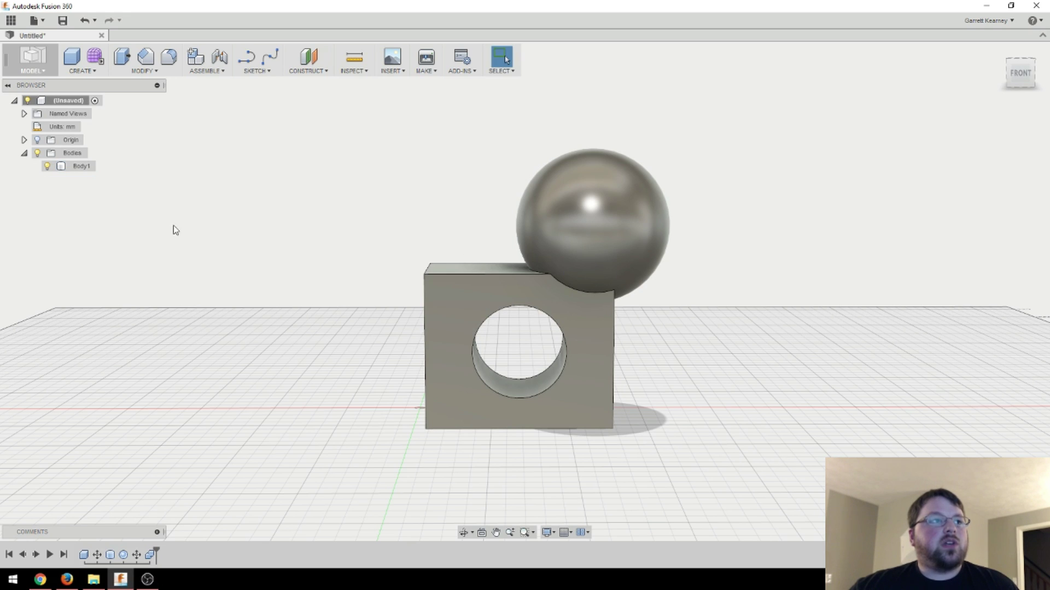
- Start a Save As STL export of the combined body from the list of bodies
left_click(82, 166)
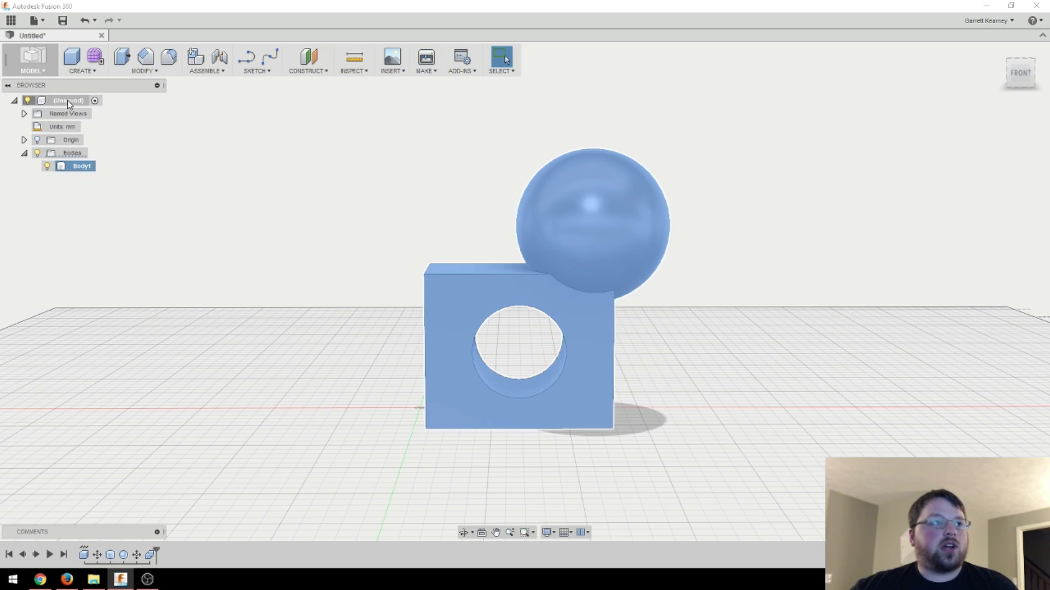
right_click(83, 168)
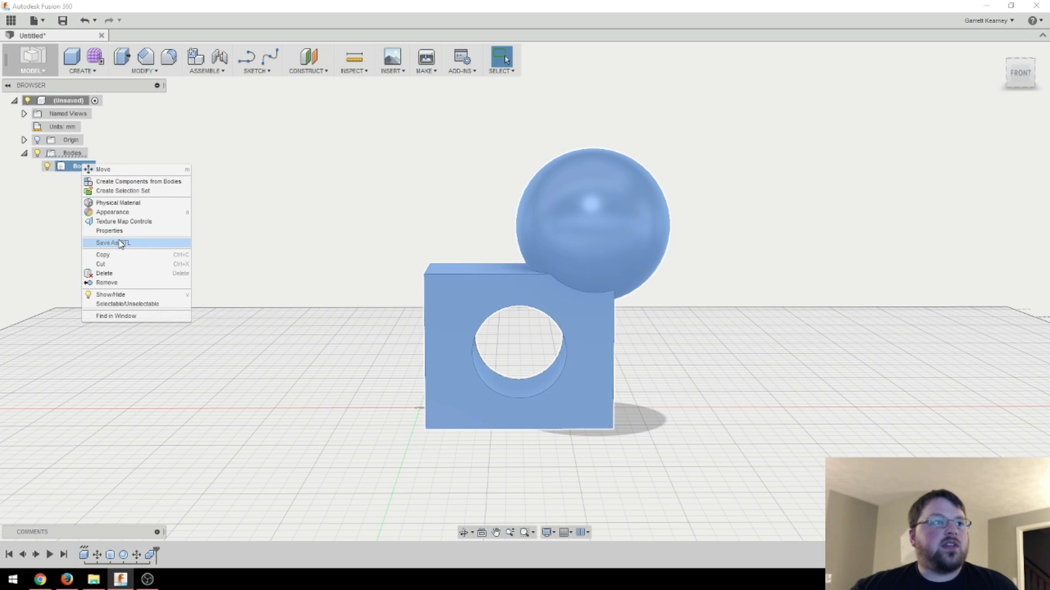
left_click(137, 250)
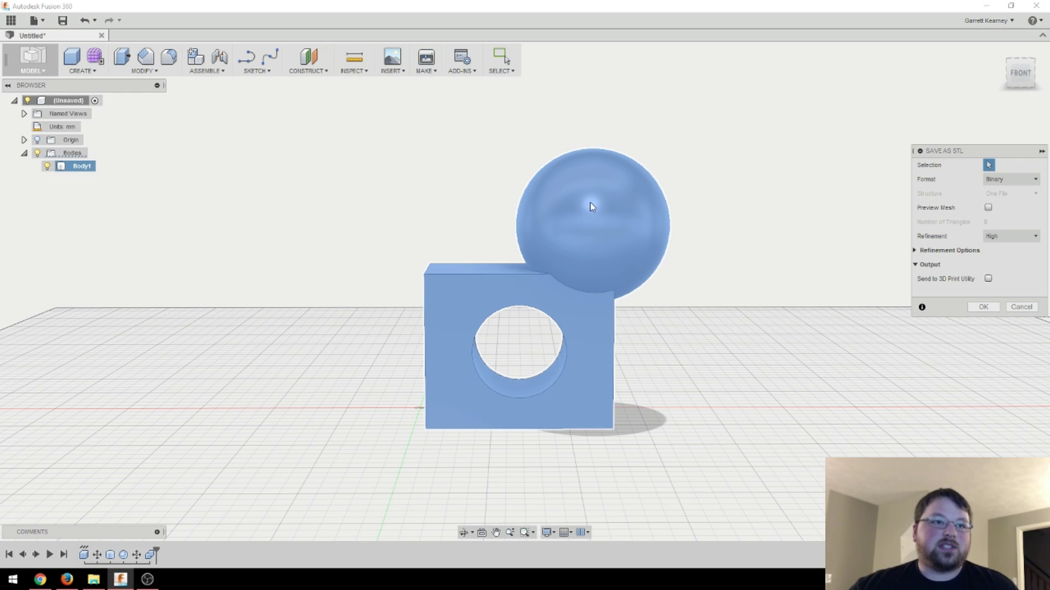
left_click(609, 216)
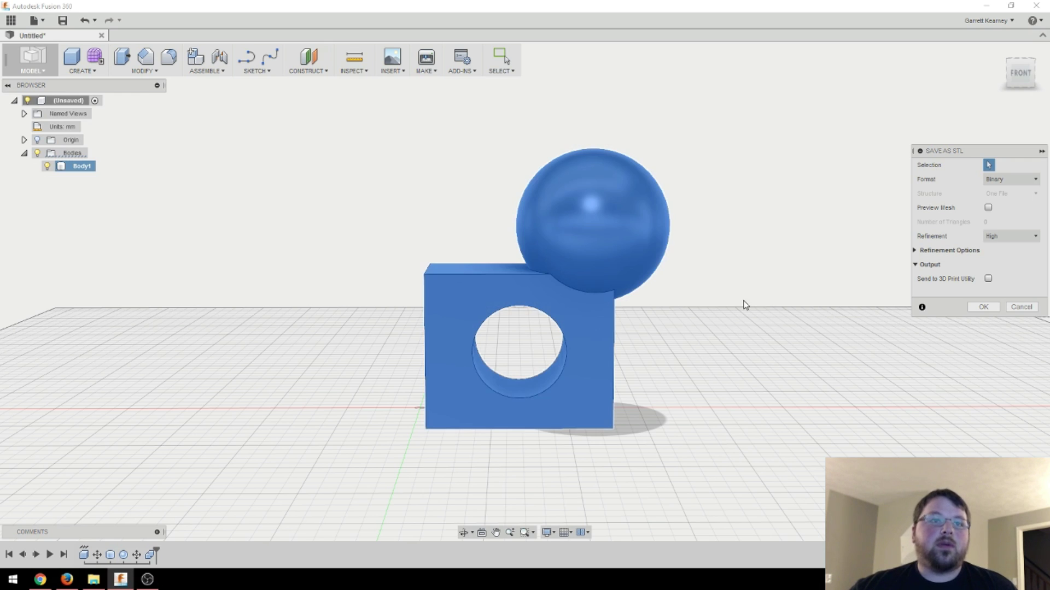
- Review the STL refinement options, keep refinement at High, and continue to the file save dialog, cancelling the export there
left_click(915, 251)
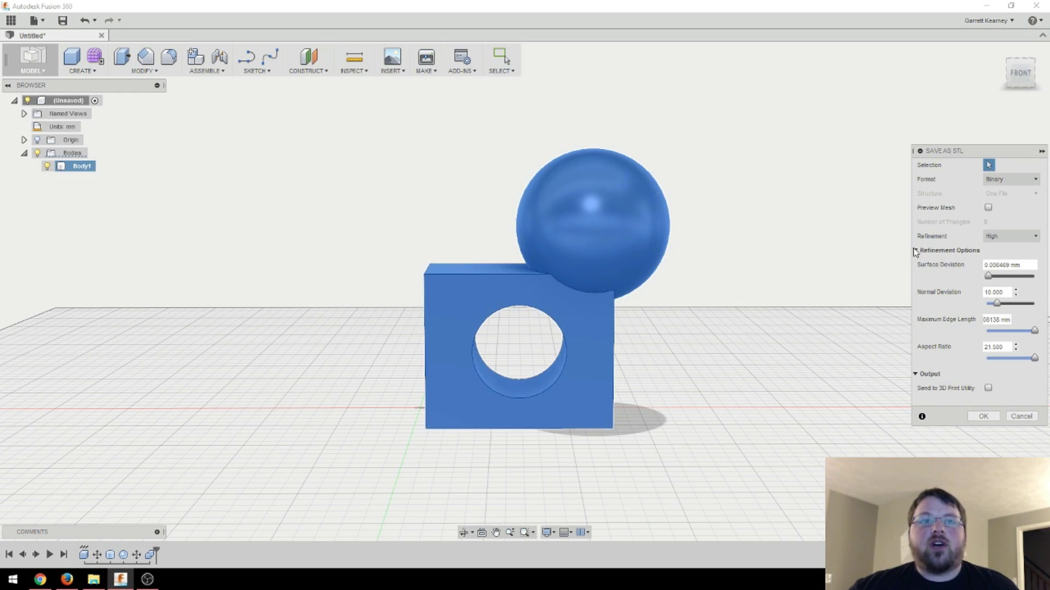
left_click(916, 251)
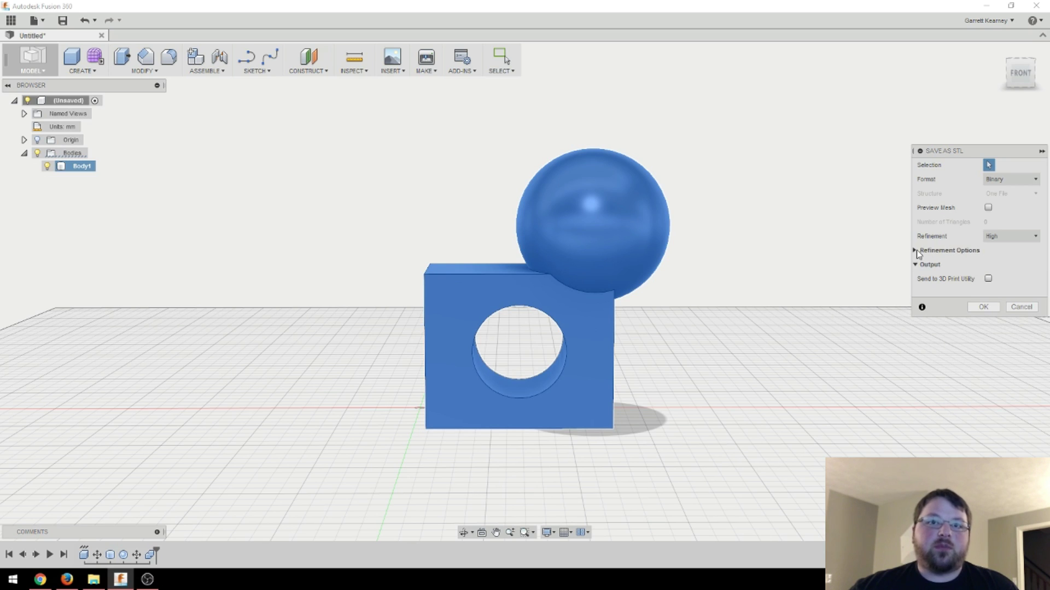
left_click(1010, 238)
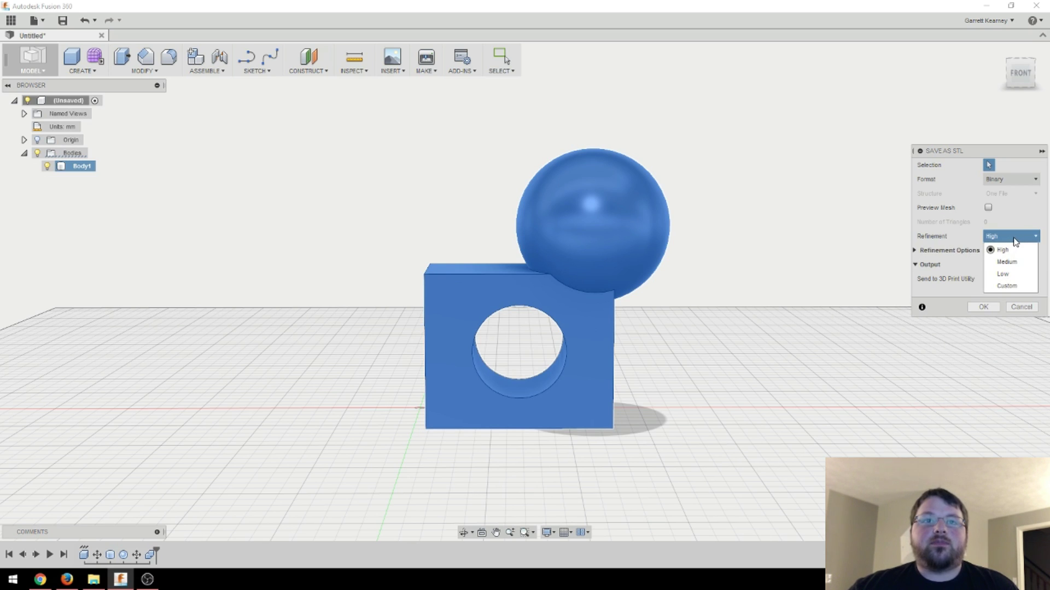
left_click(1022, 242)
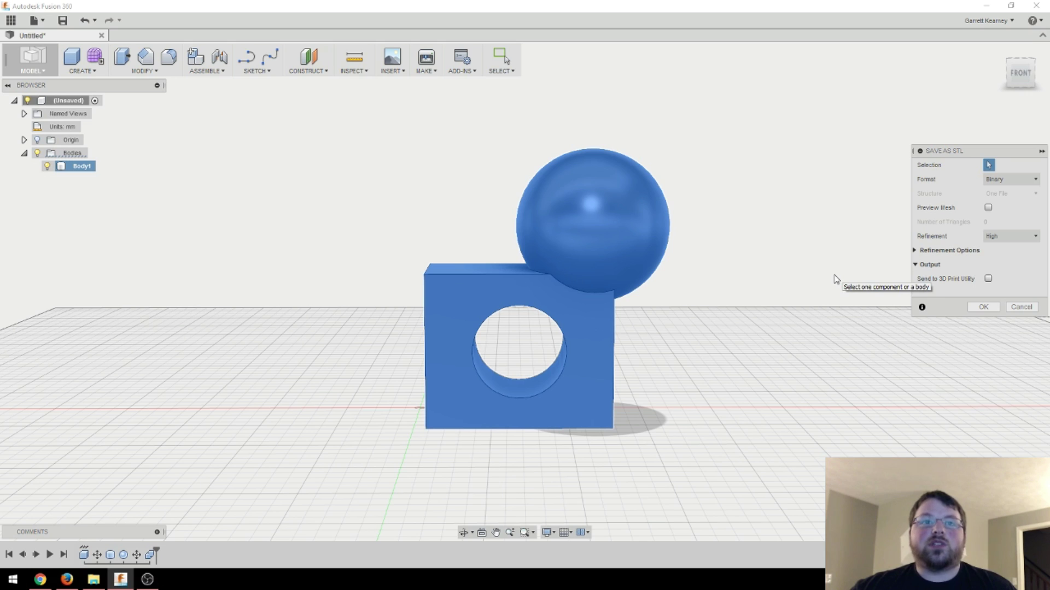
left_click(982, 307)
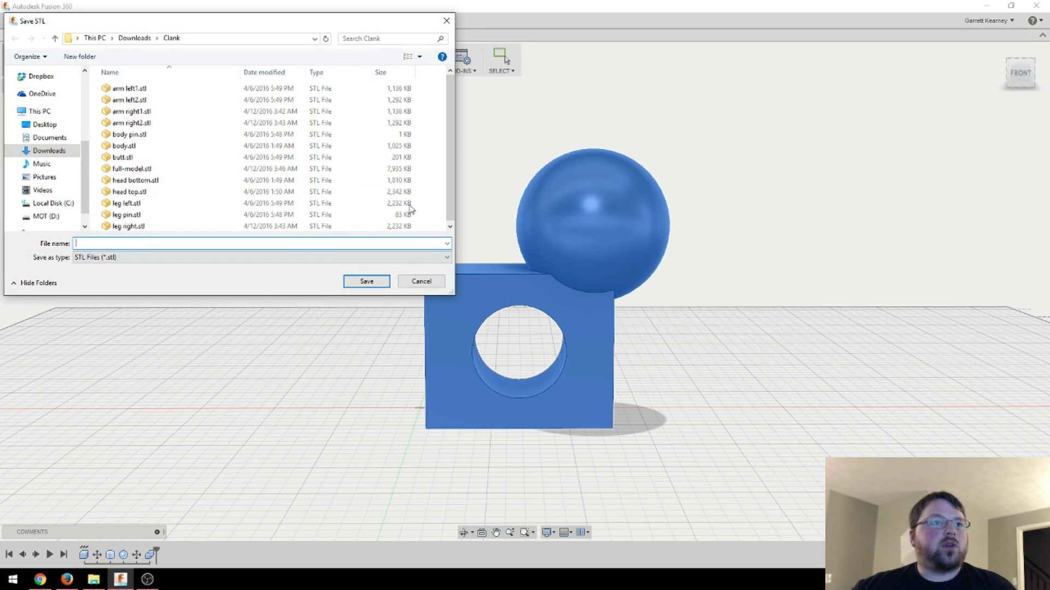
left_click(447, 22)
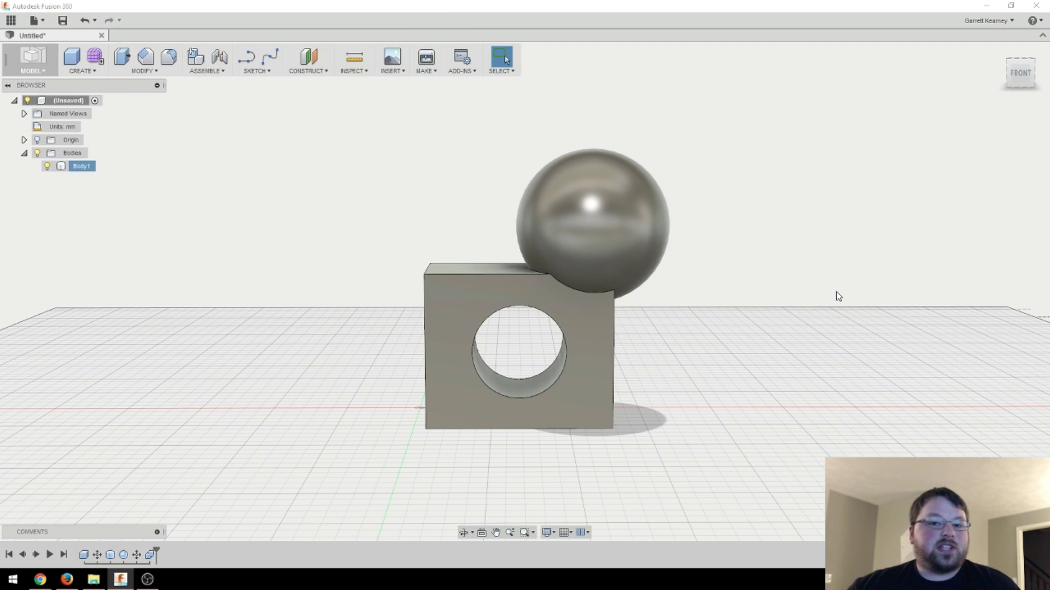